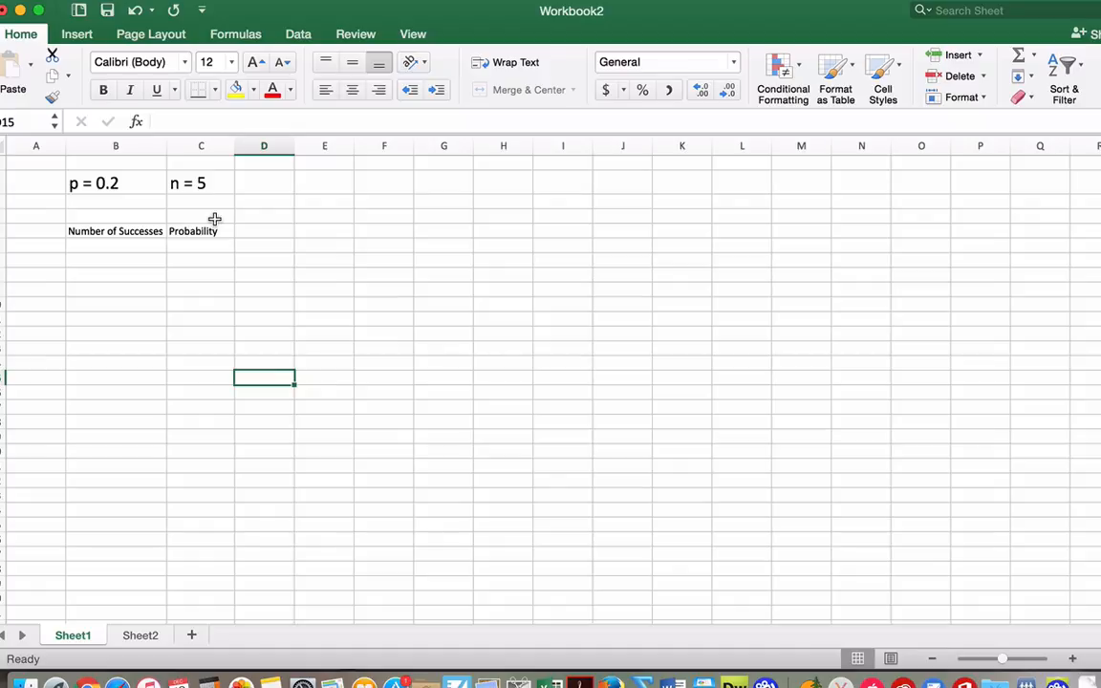
click(131, 244)
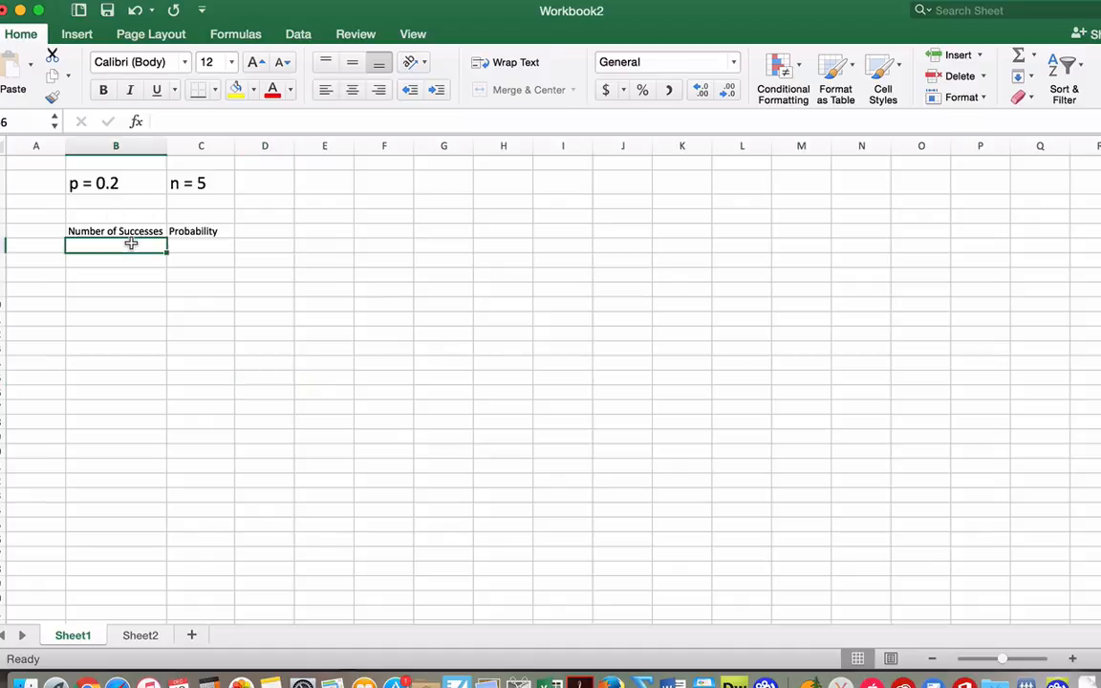
click(131, 188)
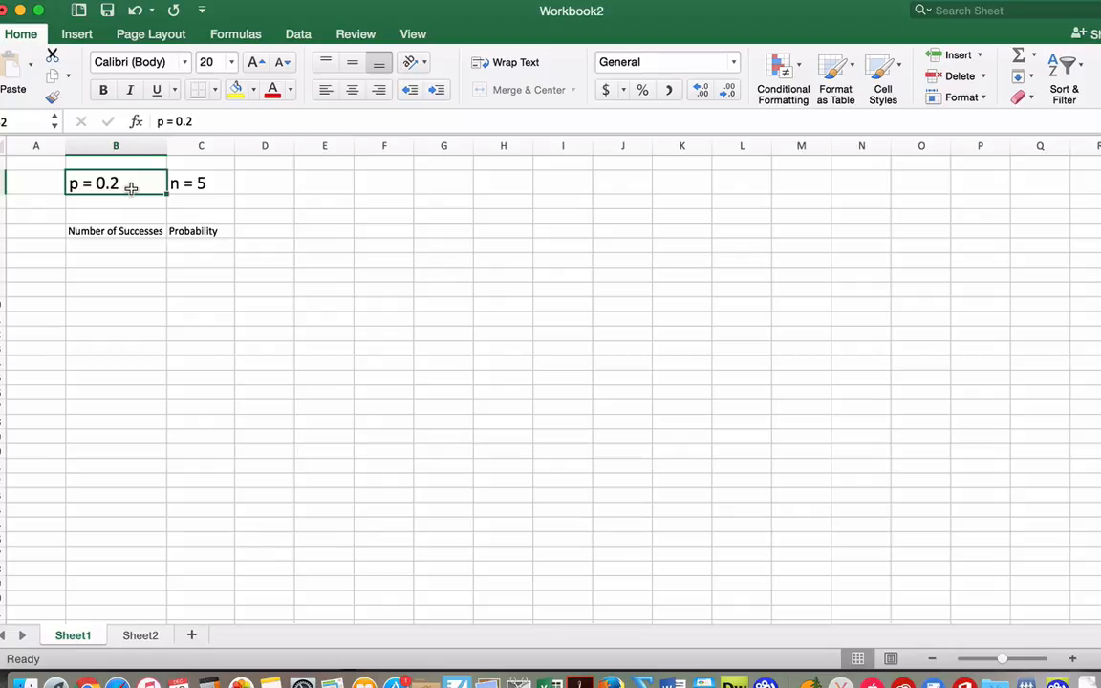
click(178, 185)
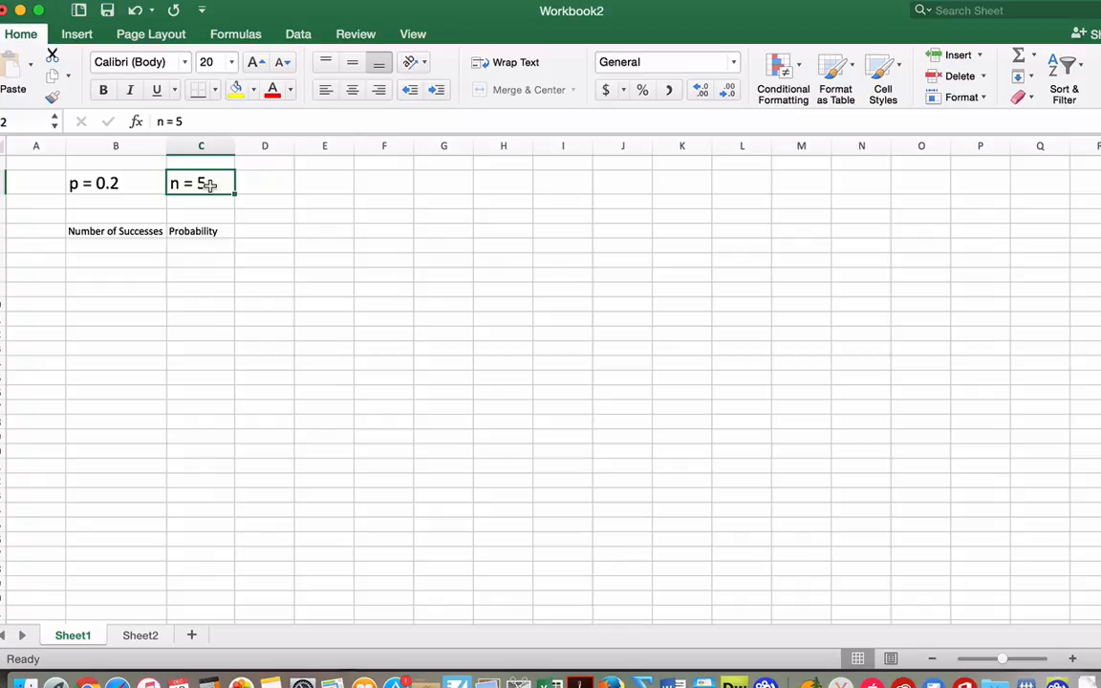
click(130, 180)
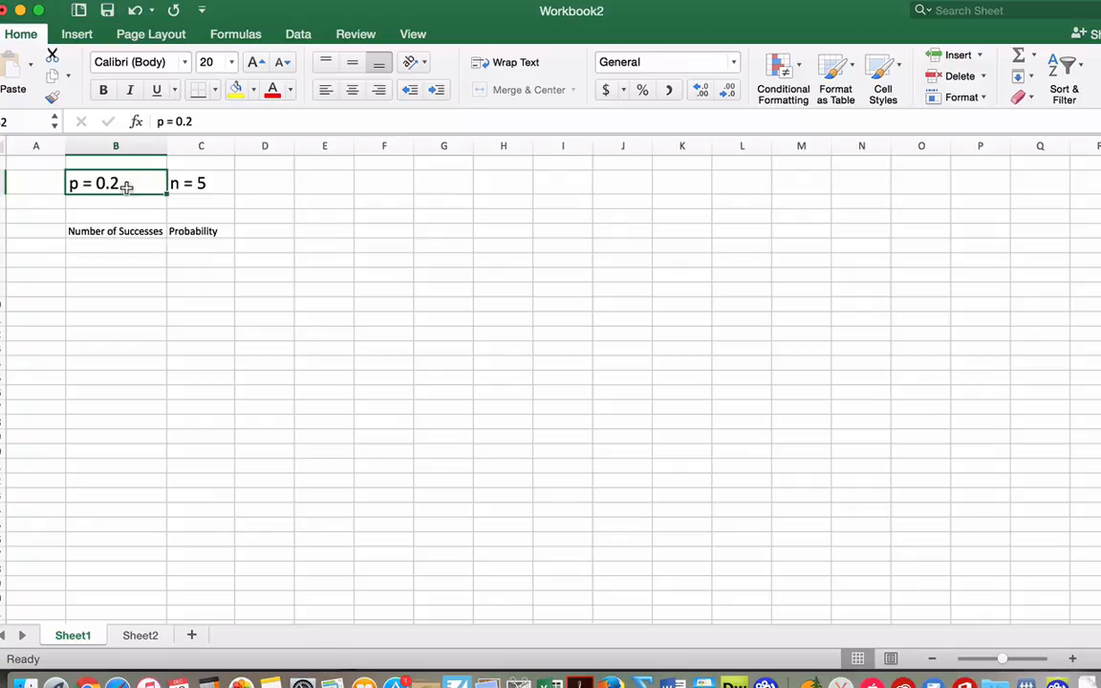
click(129, 202)
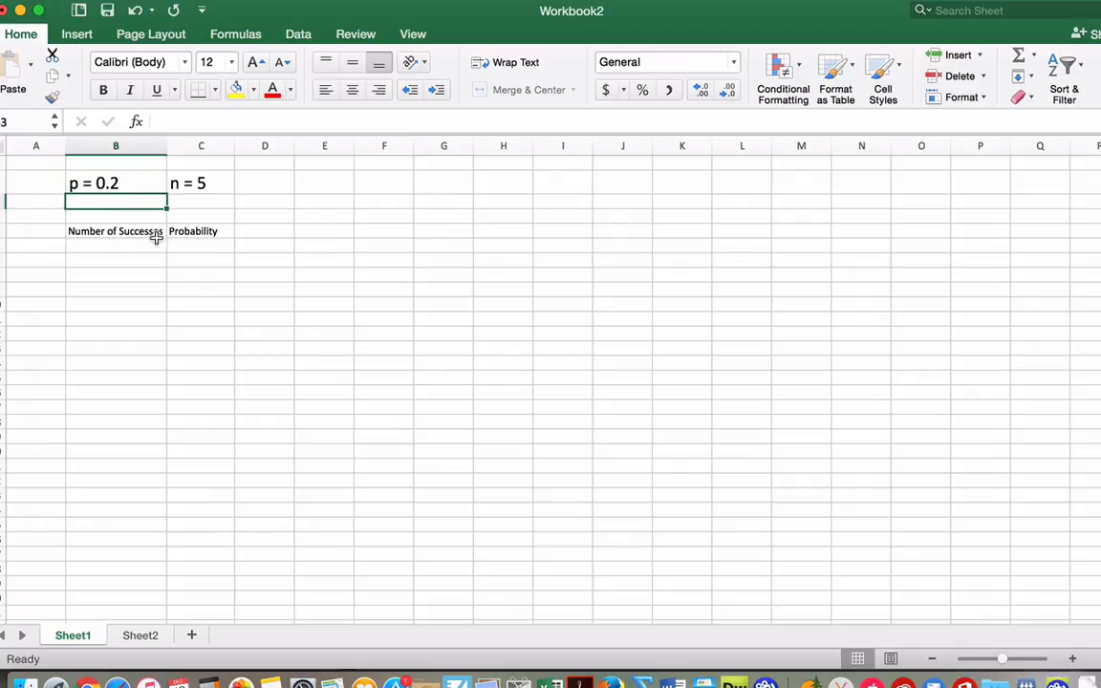
click(201, 188)
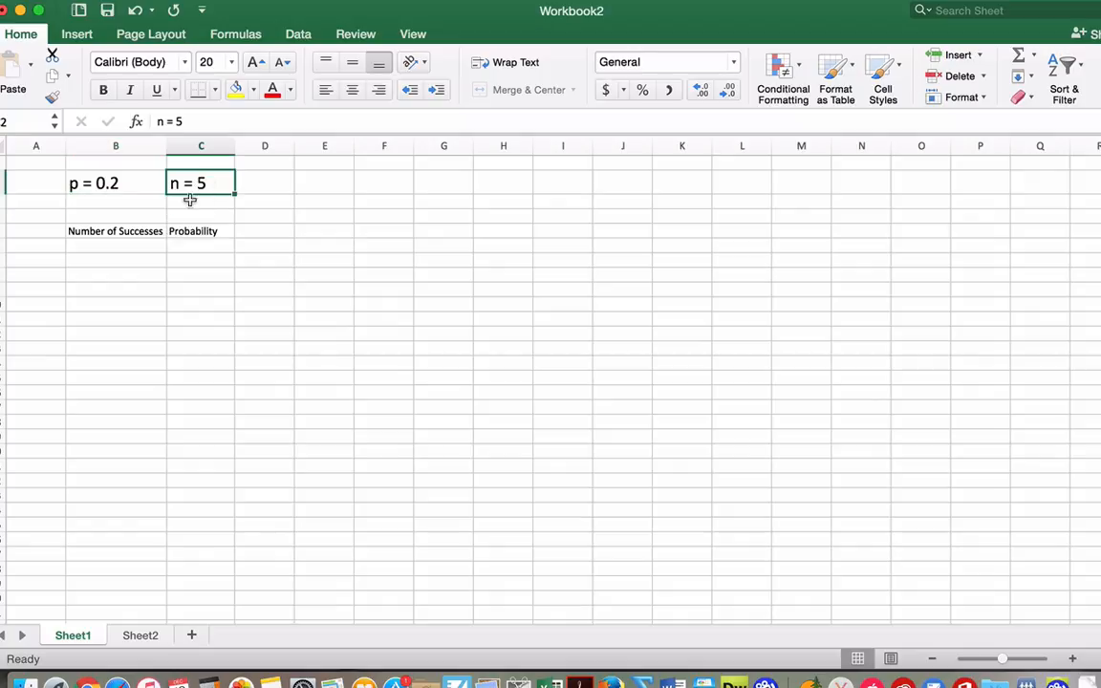
Enter 0 and 1 under Number of Successes and extend the series down to 5
click(141, 241)
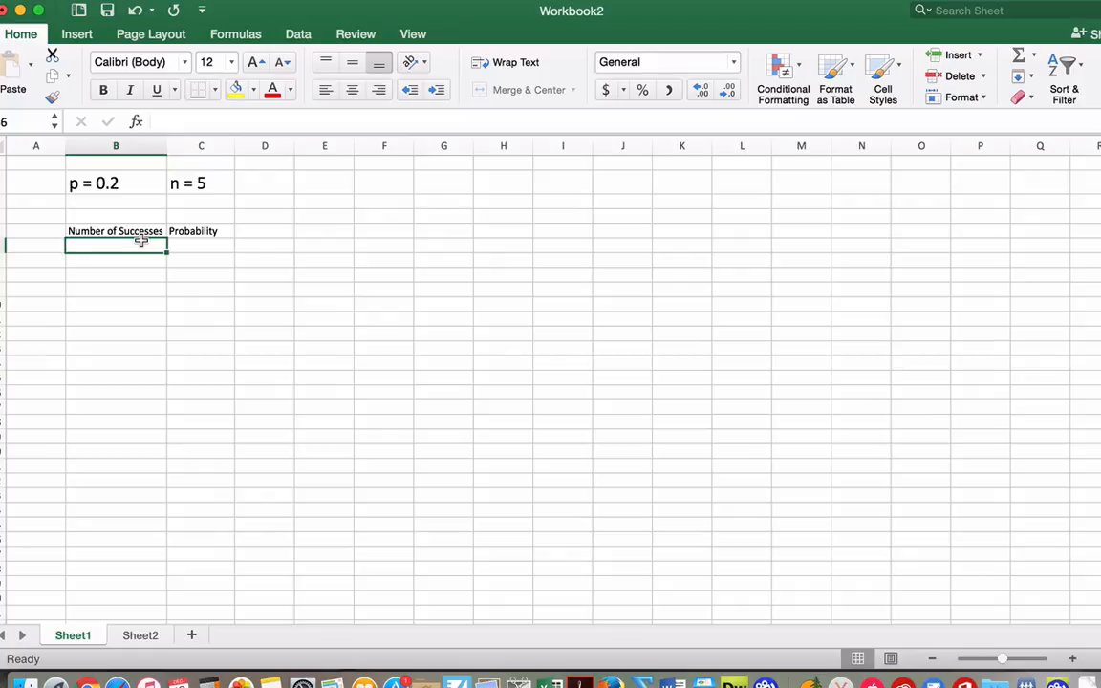
text(0)
key(Return)
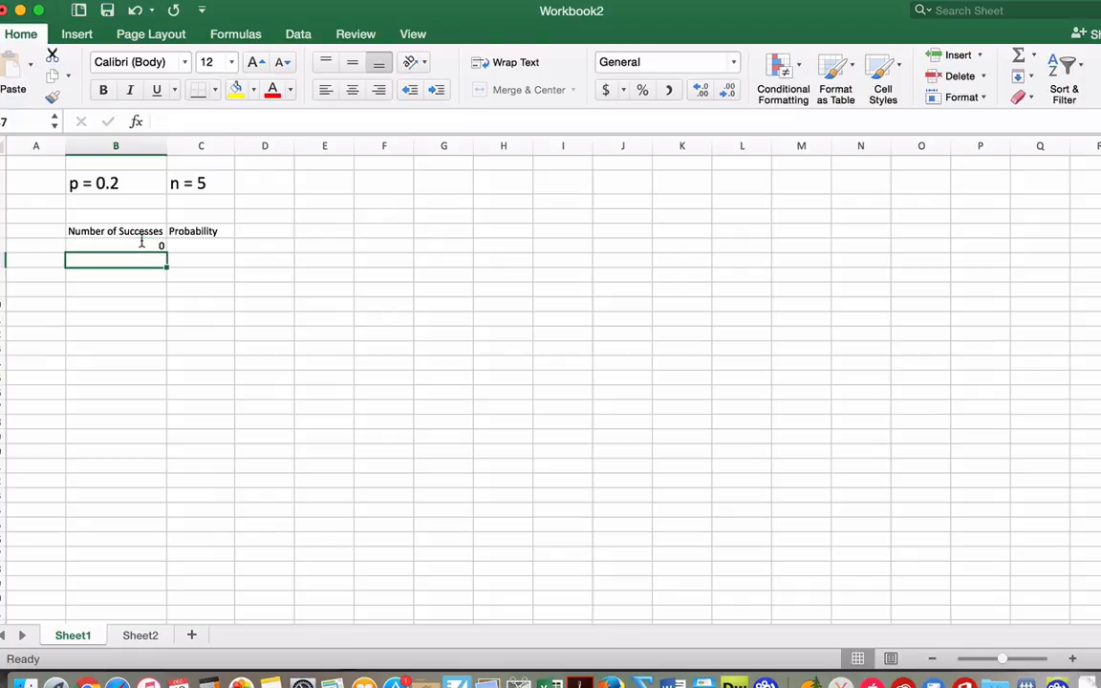
text(1)
key(Return)
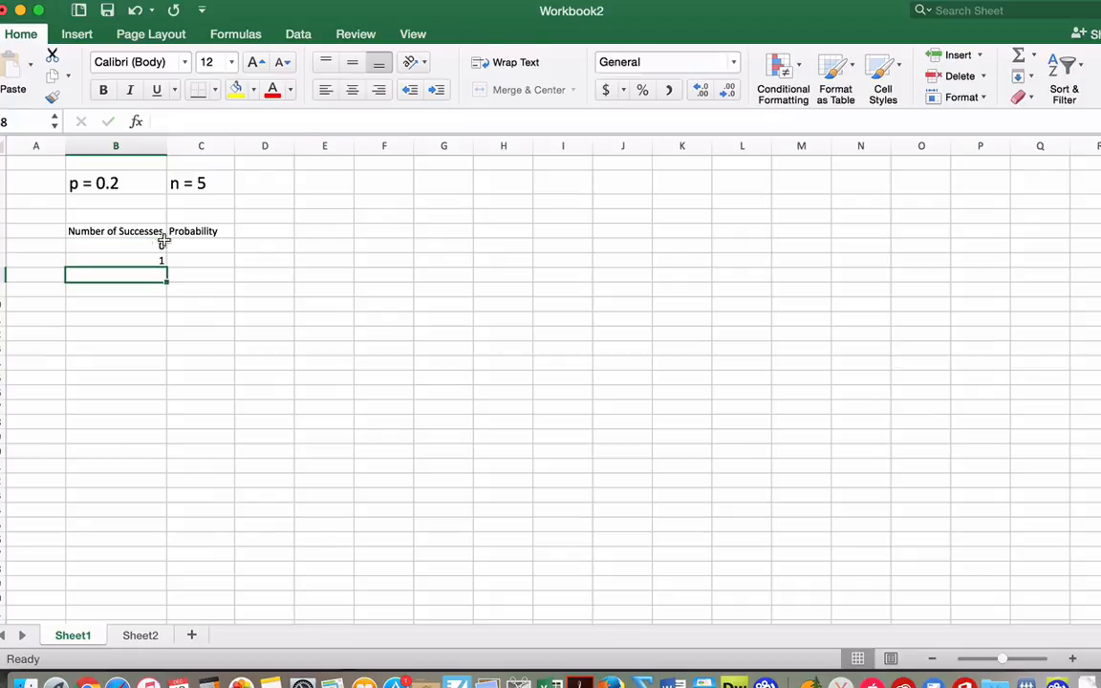
click(159, 246)
drag(160, 246, 167, 325)
click(199, 319)
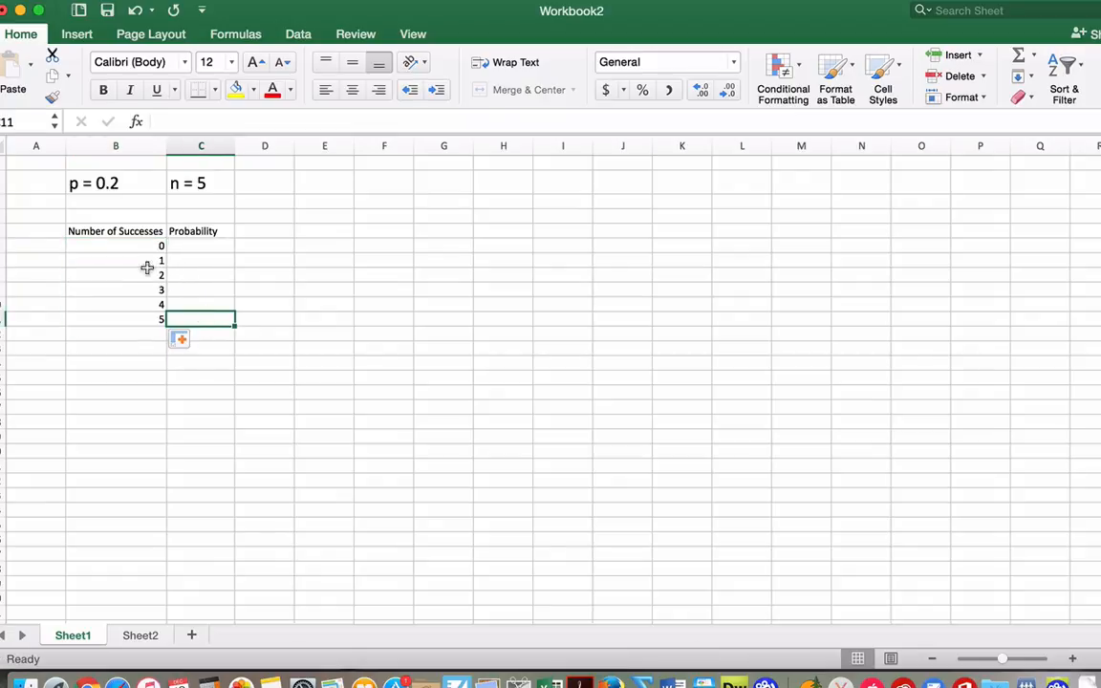
click(192, 246)
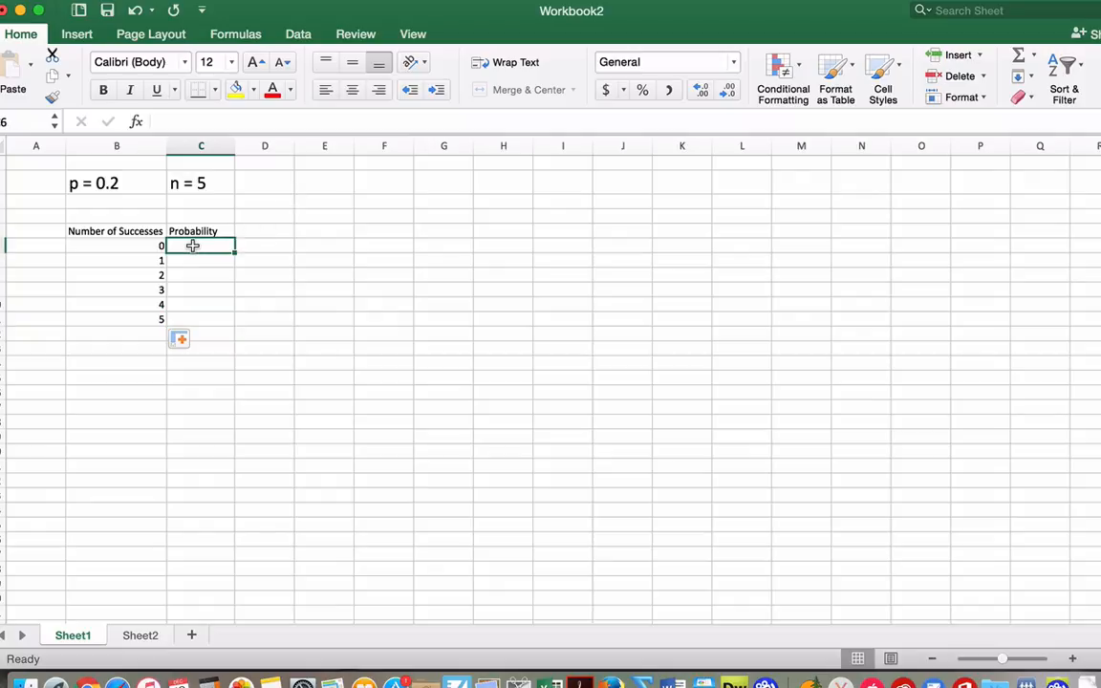
double_click(196, 246)
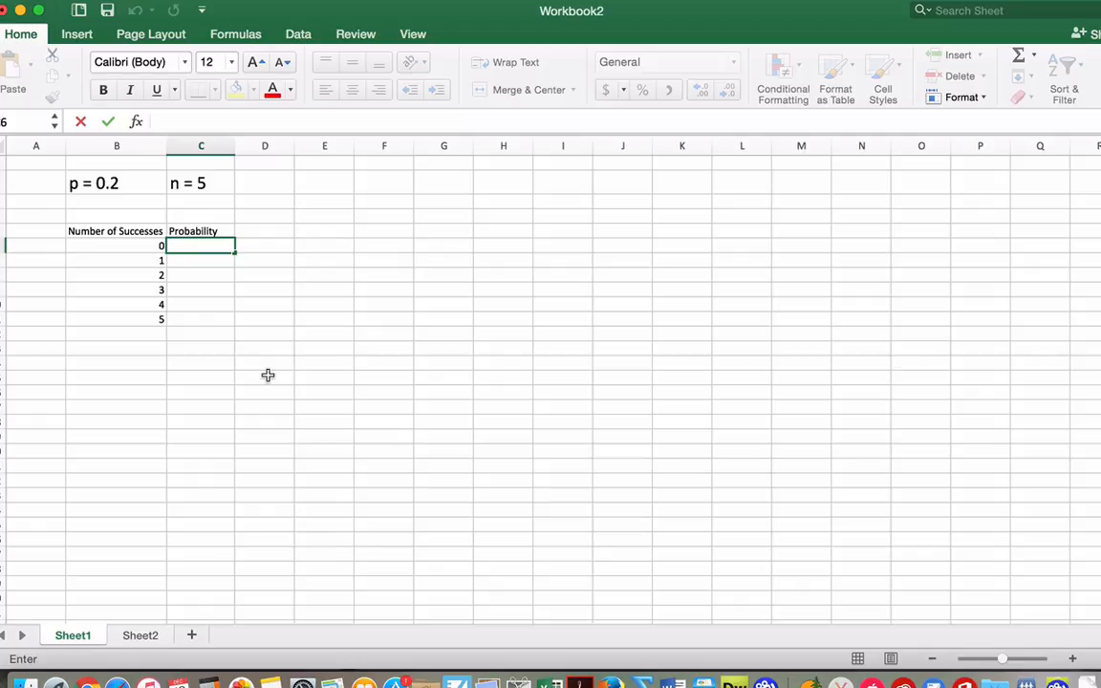
key(Escape)
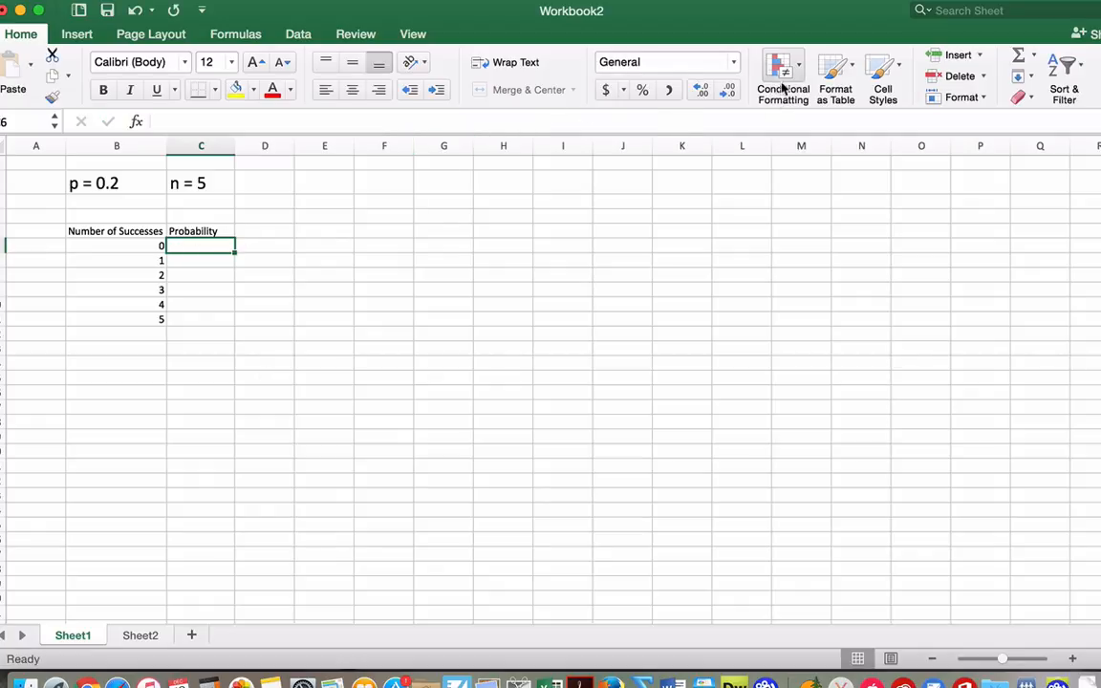
Format the range B5:C11 as a table with headers, using the light blue style with a solid blue header
click(847, 64)
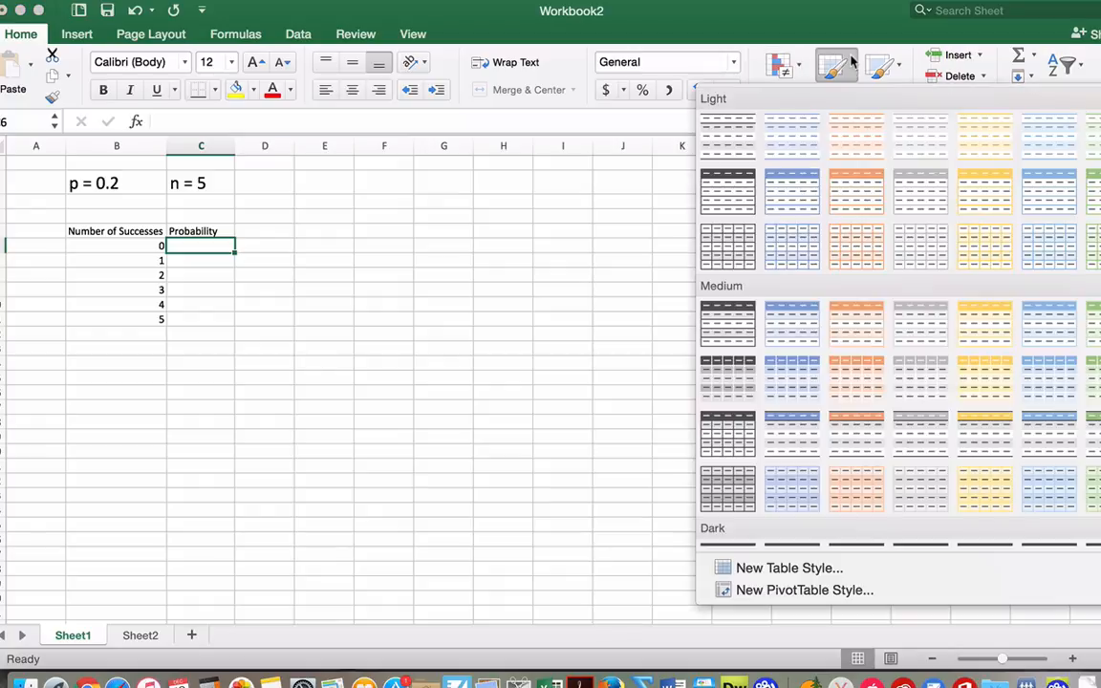
click(793, 188)
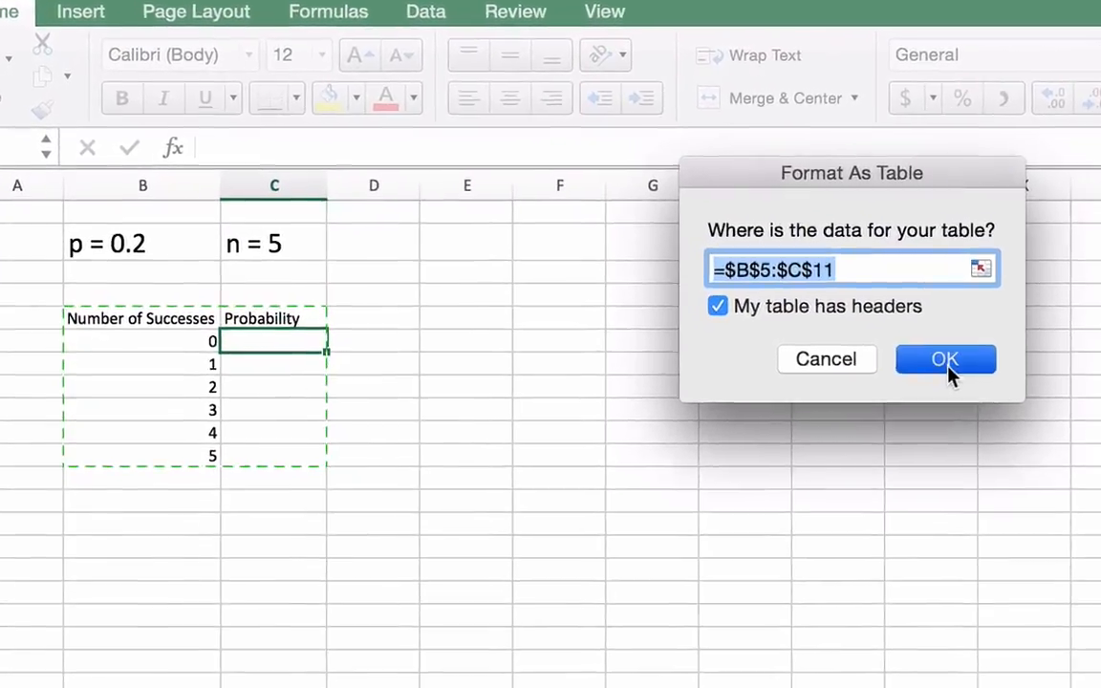
click(650, 263)
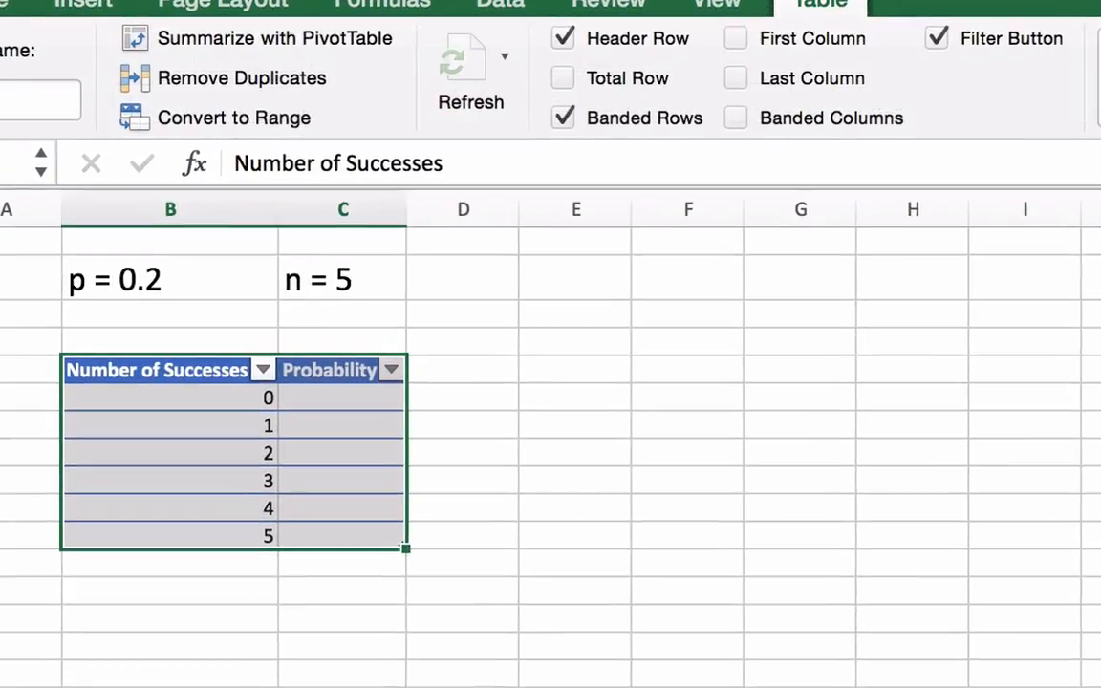
click(547, 665)
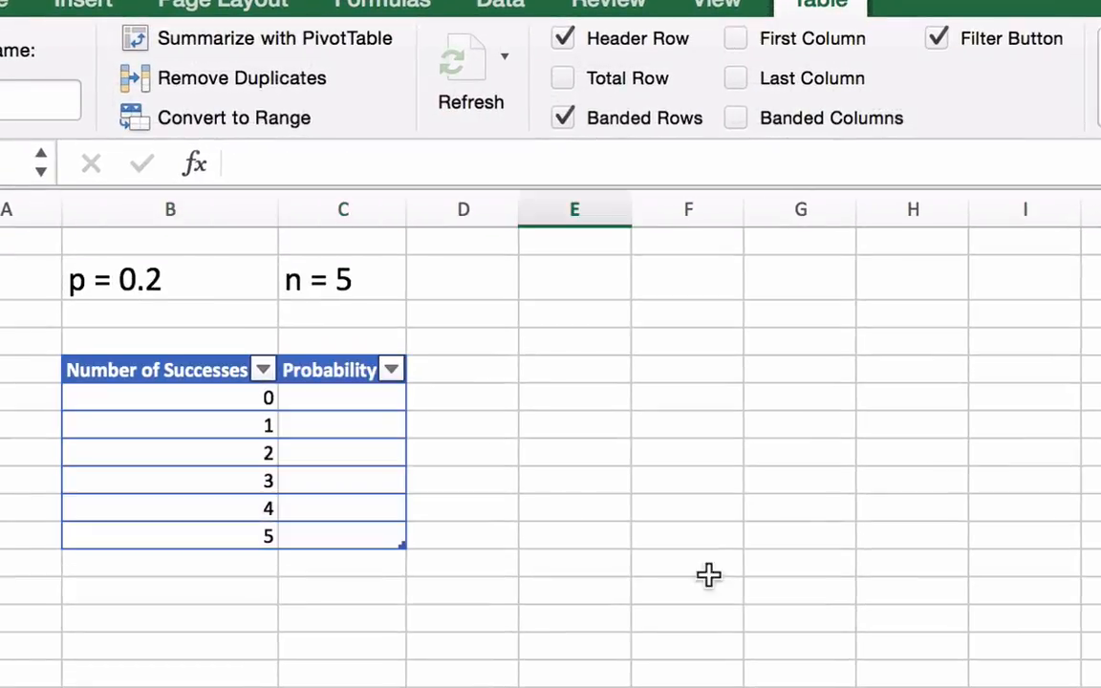
Fill the Probability column with the formula =BINOM.DIST([@[Number of Successes]],5,20%,FALSE), entered in its first cell
click(343, 400)
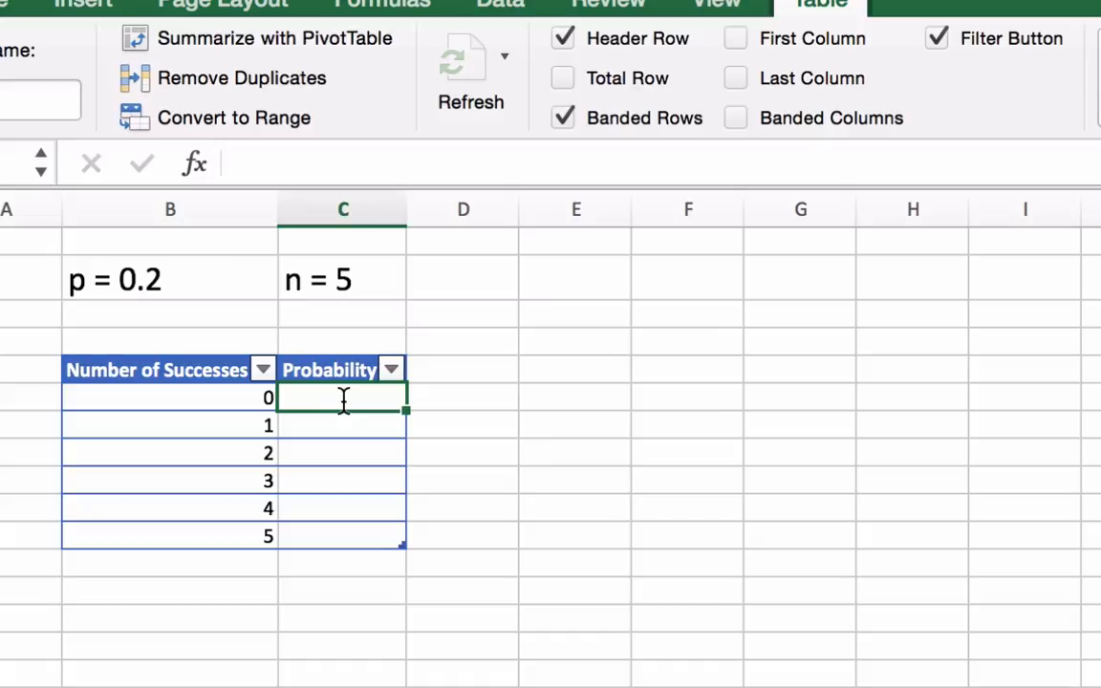
text(=)
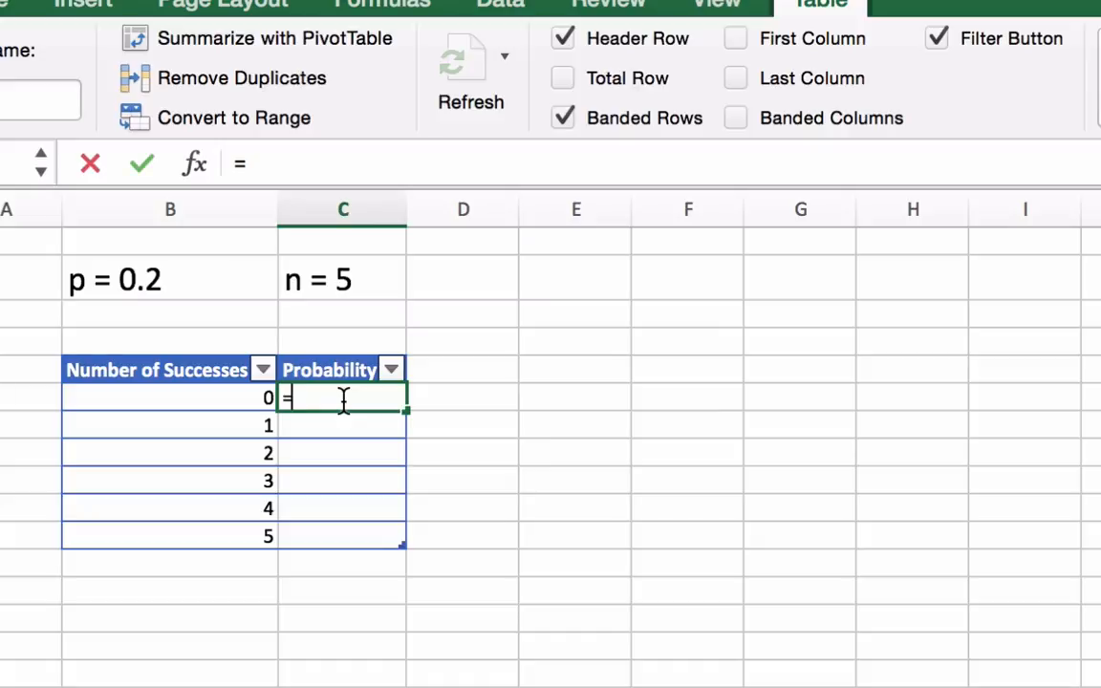
text(b)
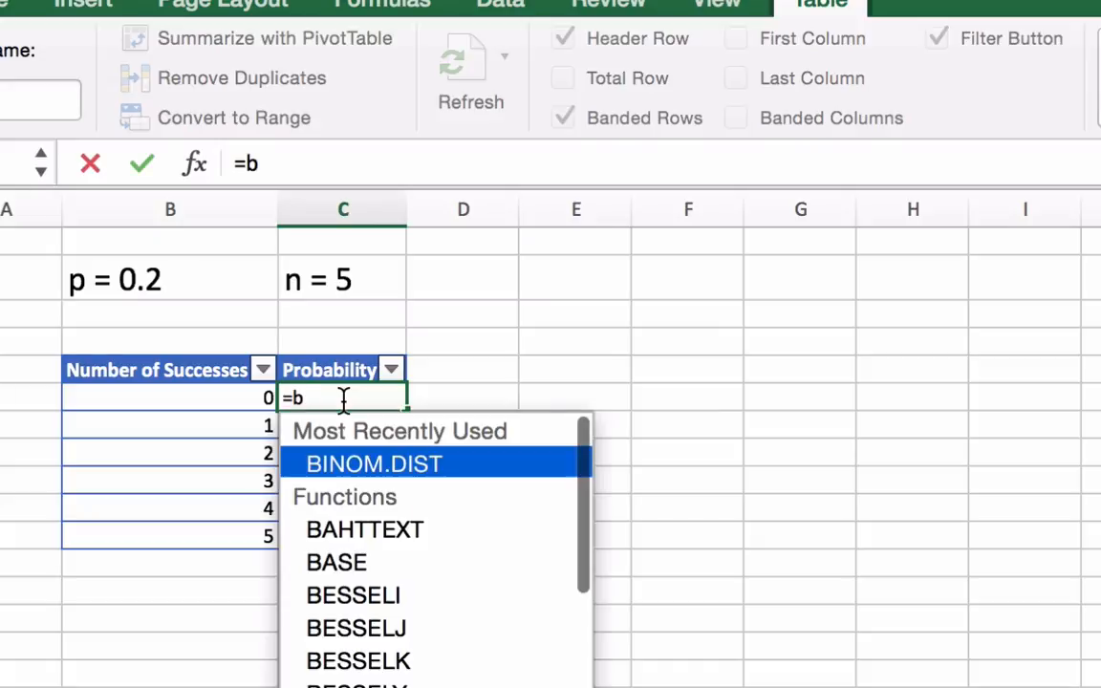
double_click(371, 475)
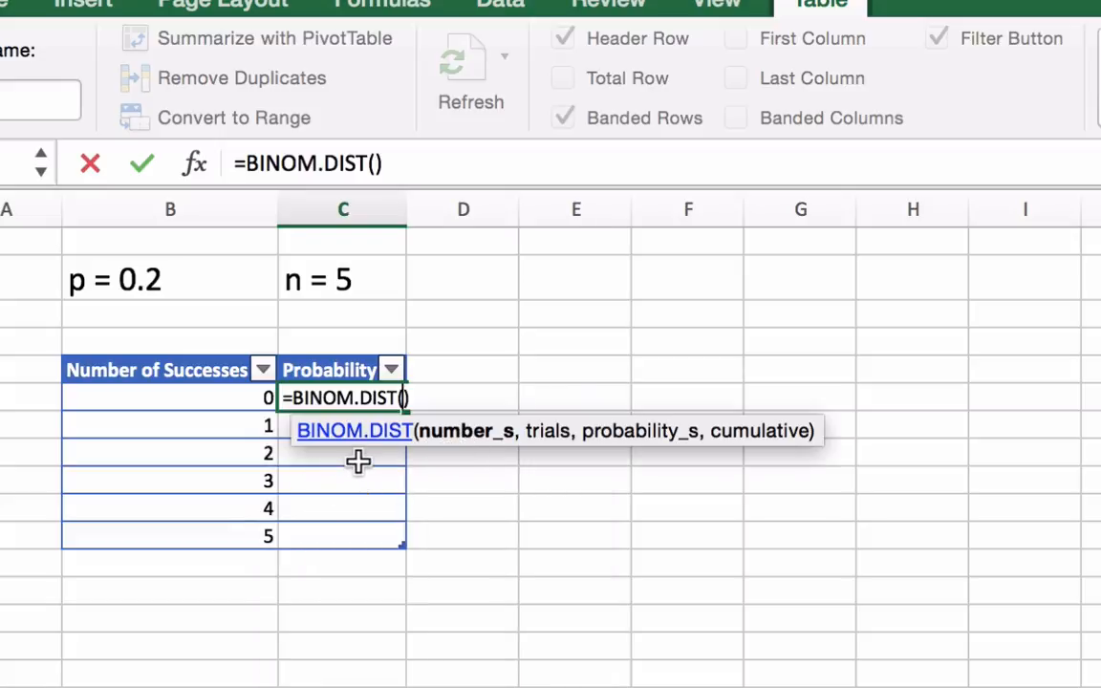
click(207, 395)
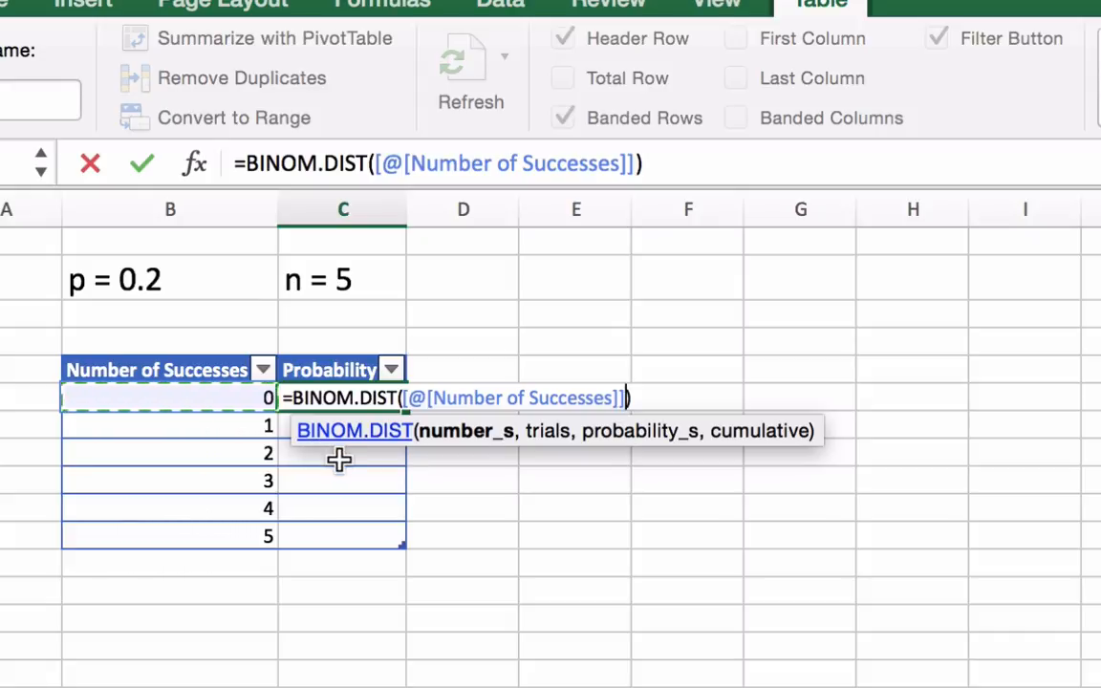
text(,)
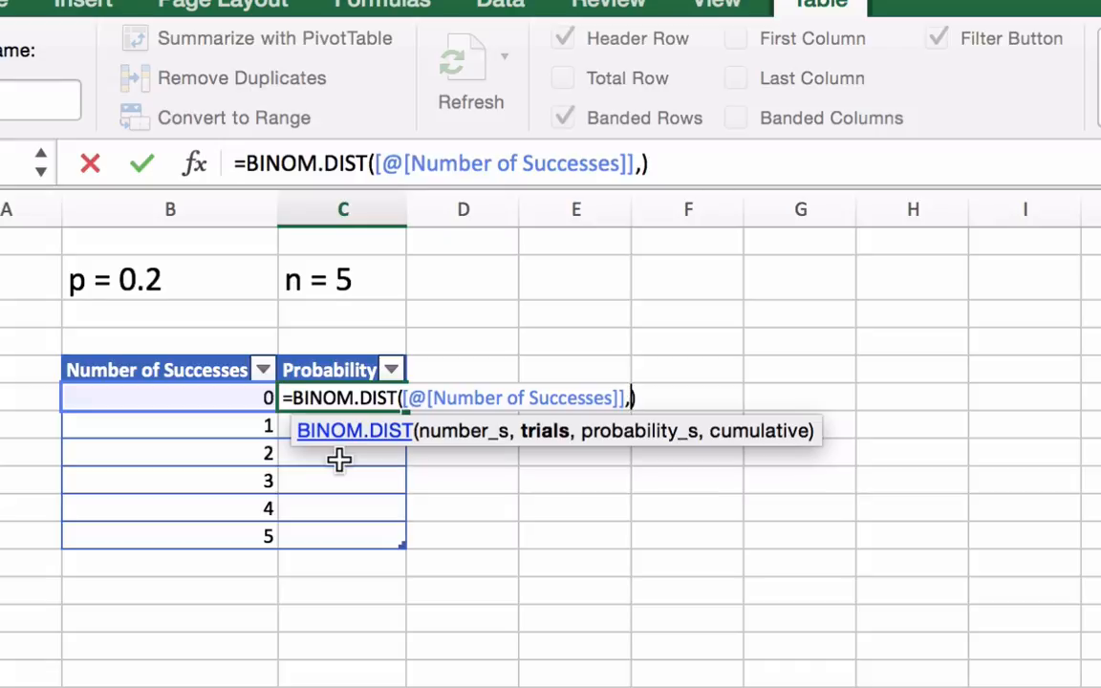
text(5,)
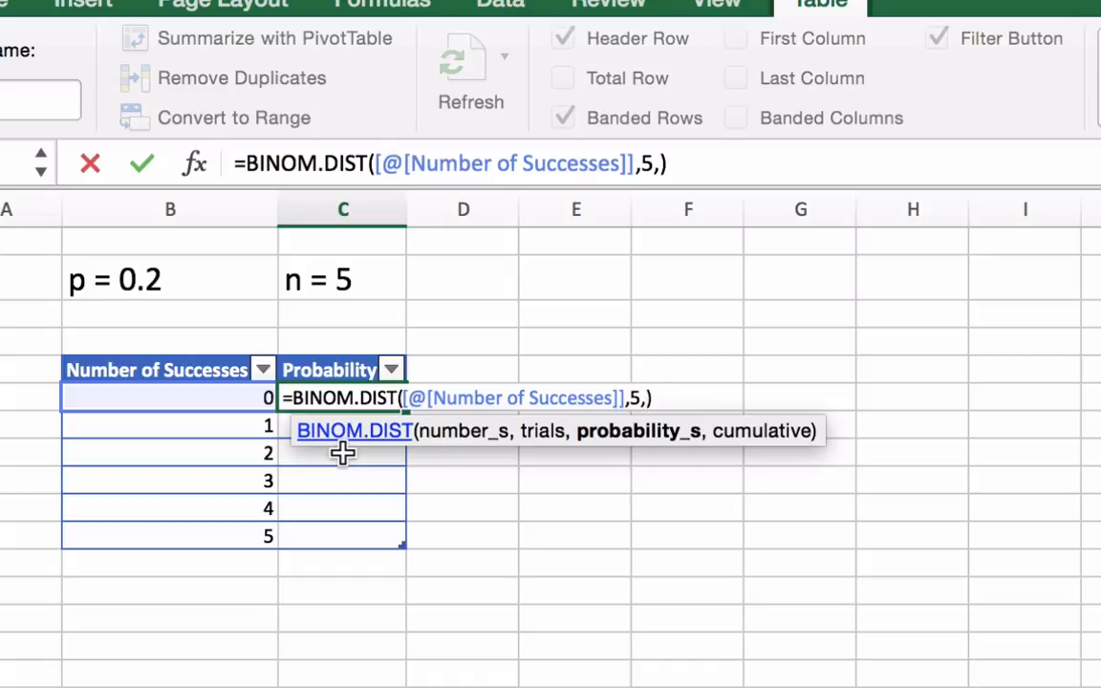
text(20%)
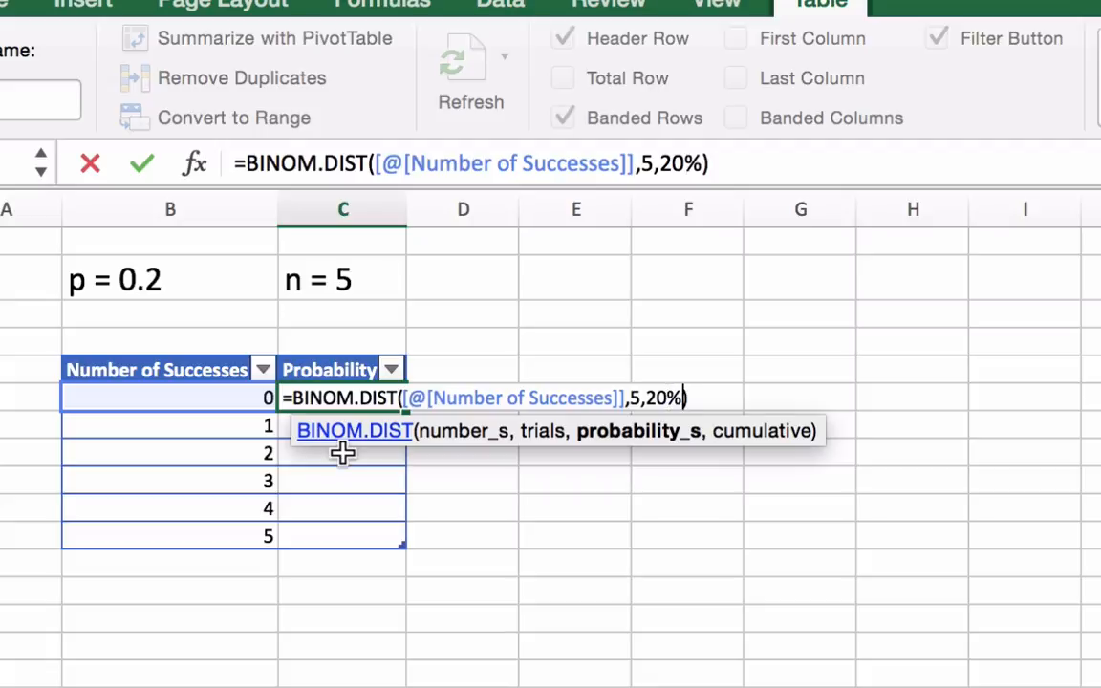
text(,)
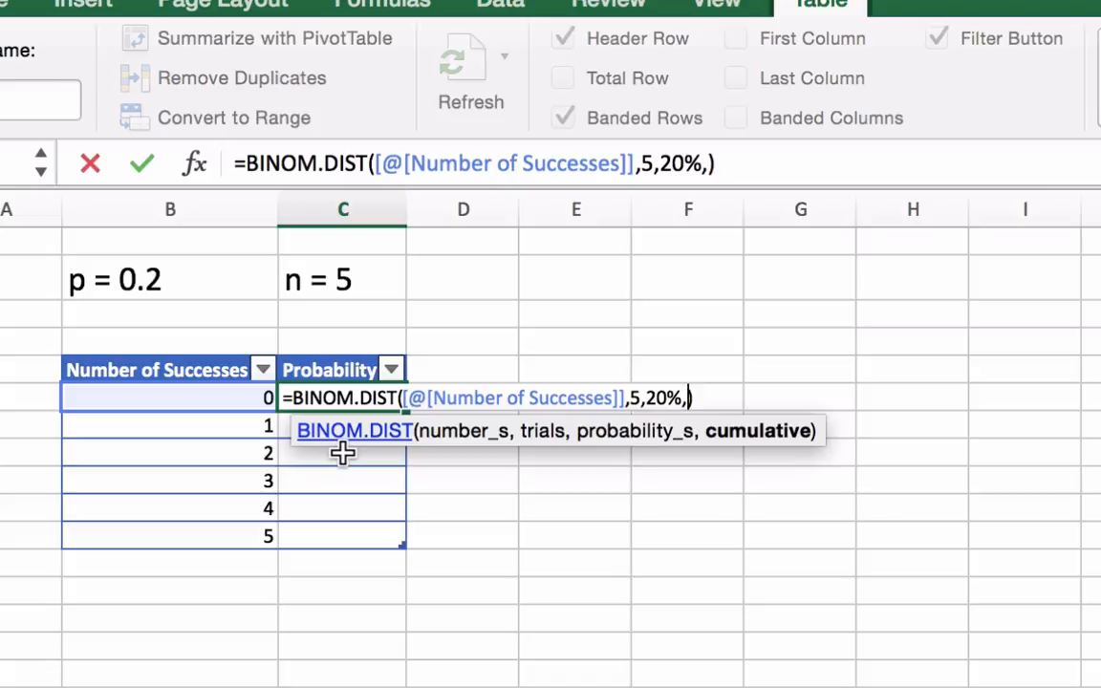
text(fa)
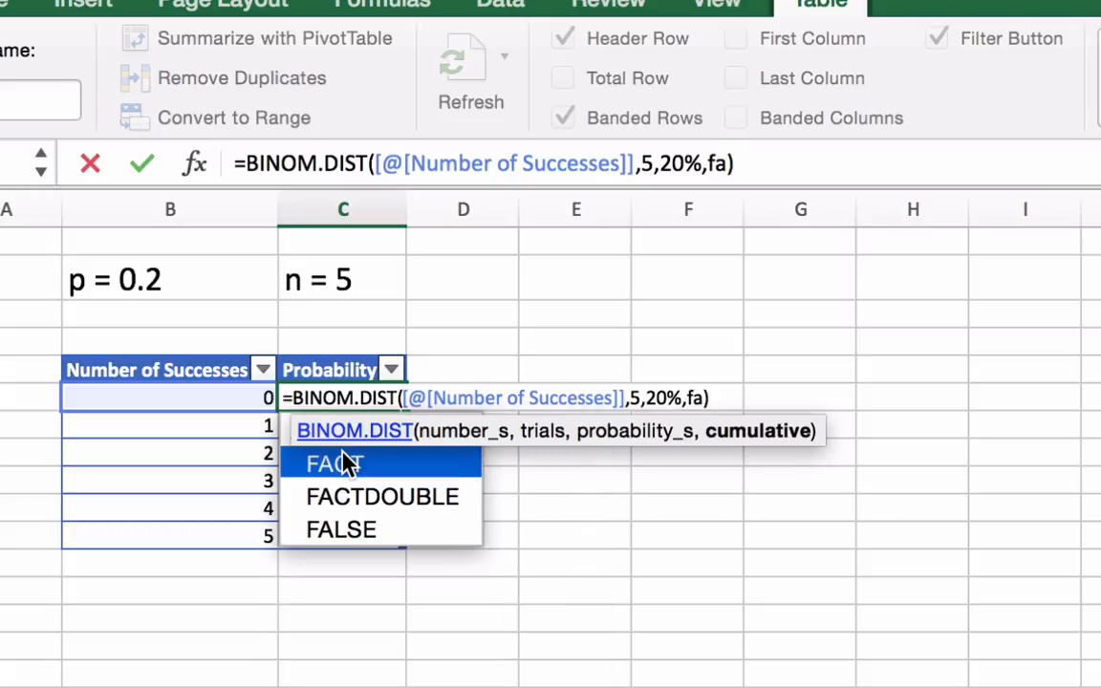
text(lse)
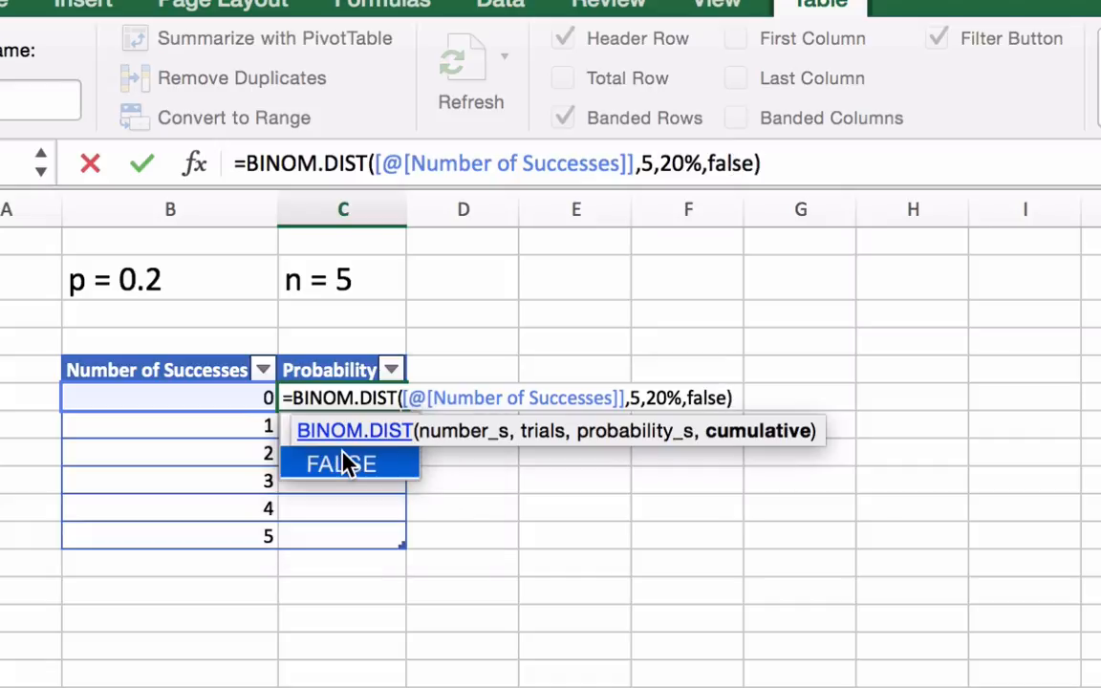
key(Return)
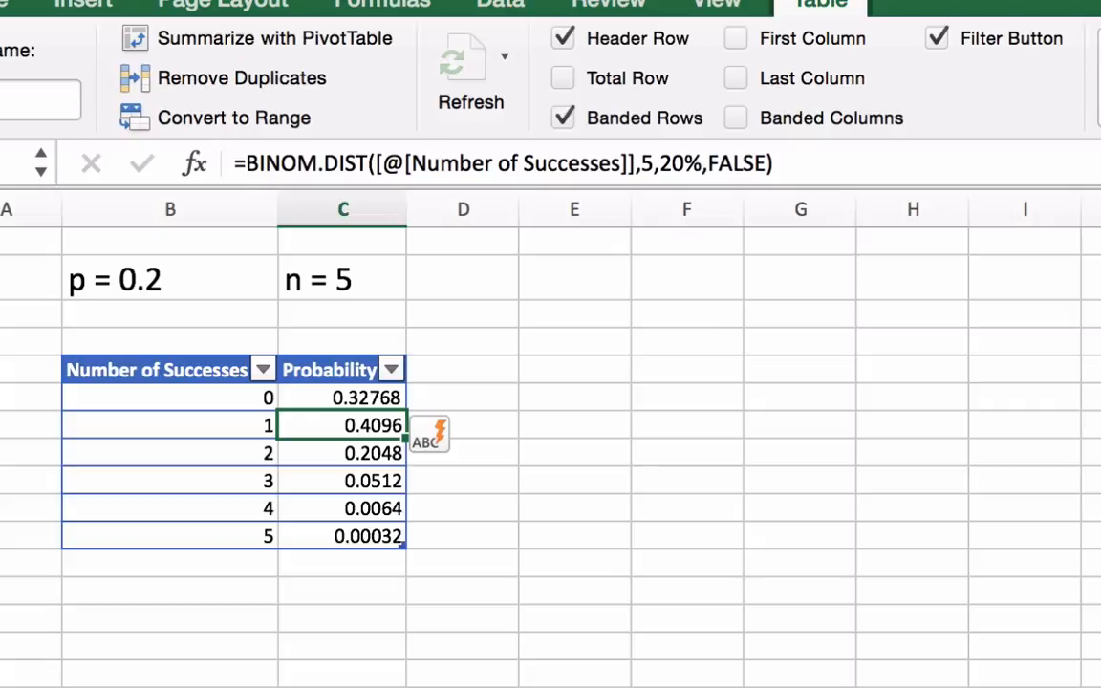
click(574, 685)
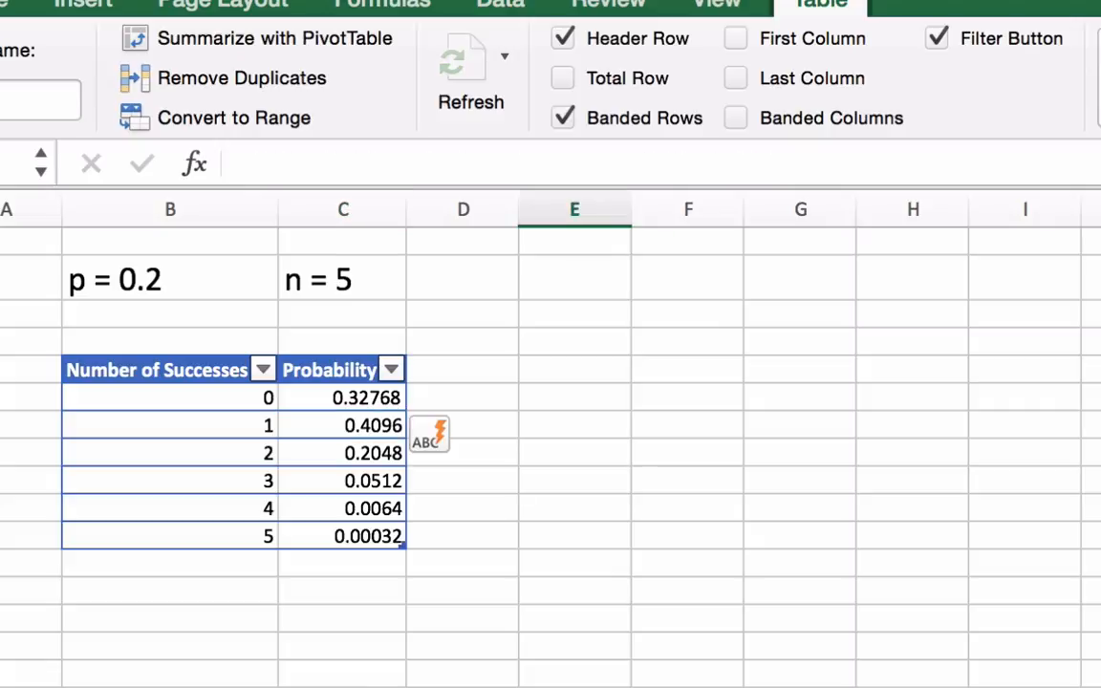
click(361, 572)
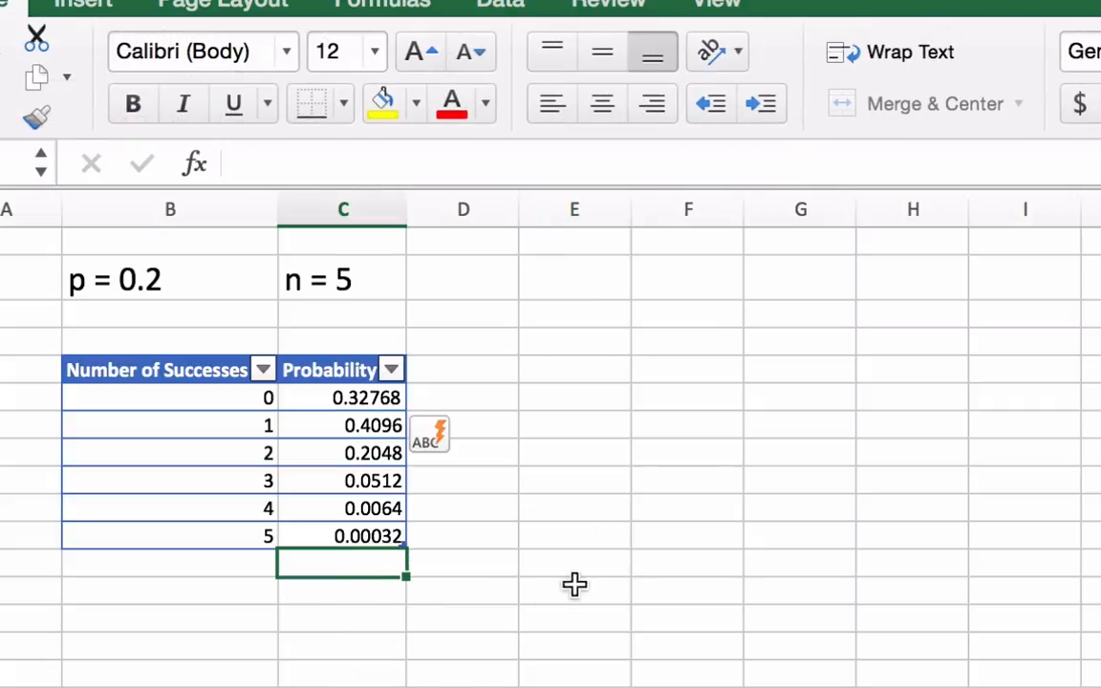
Insert a clustered column chart from the whole Number of Successes and Probability table, including its headers
click(126, 370)
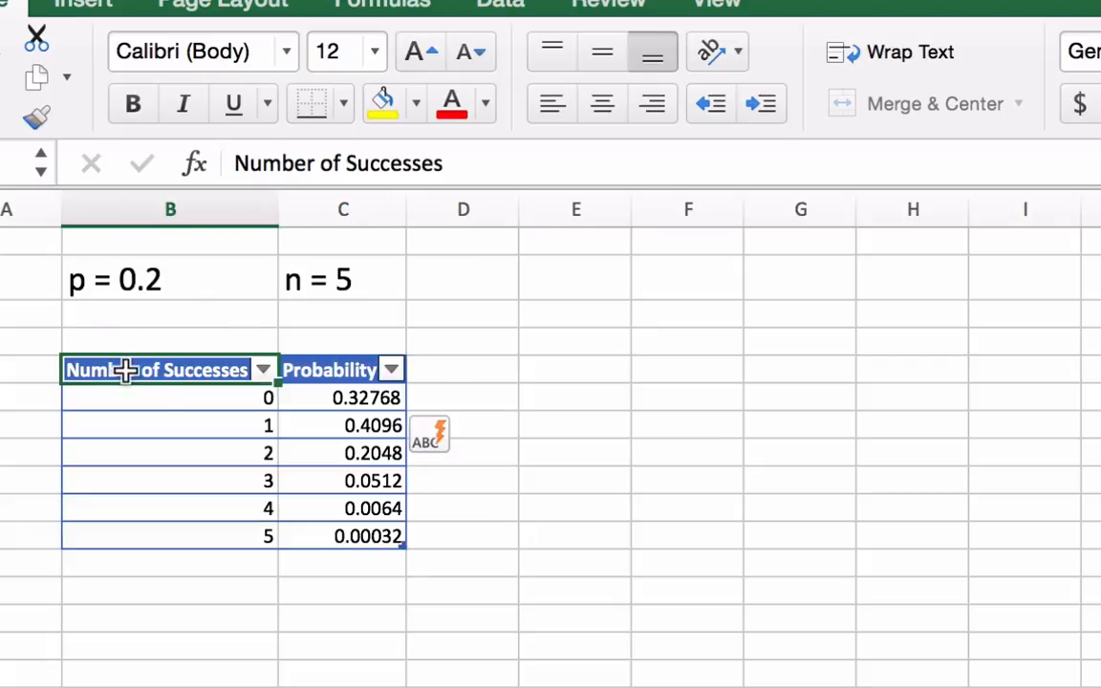
drag(126, 370, 156, 373)
click(173, 399)
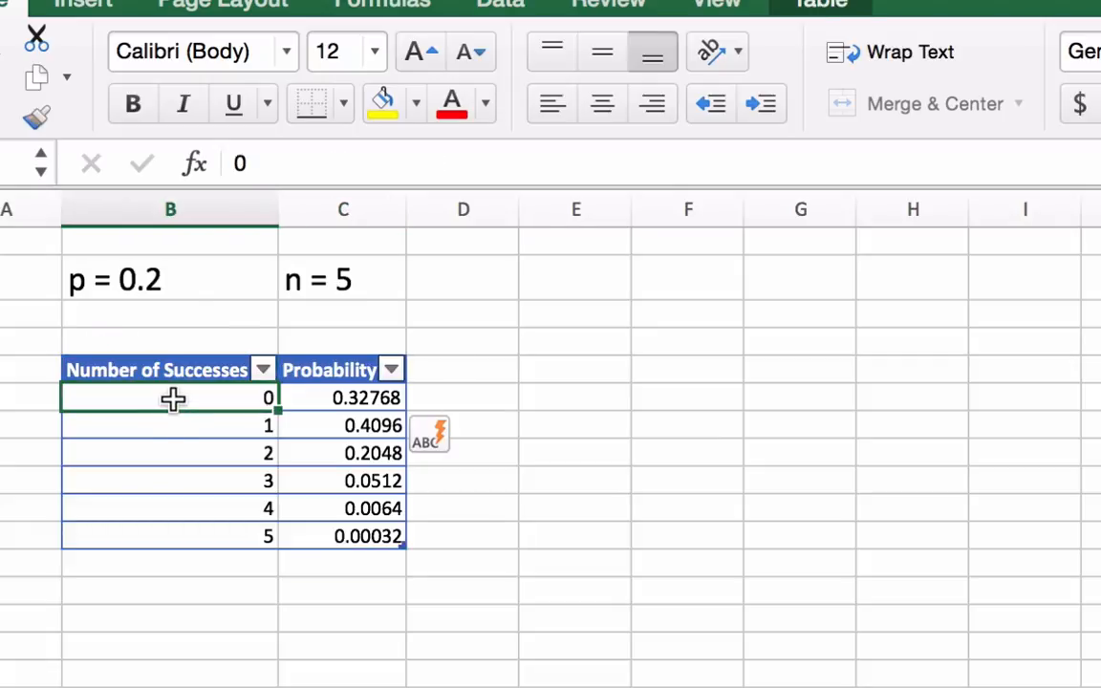
click(83, 4)
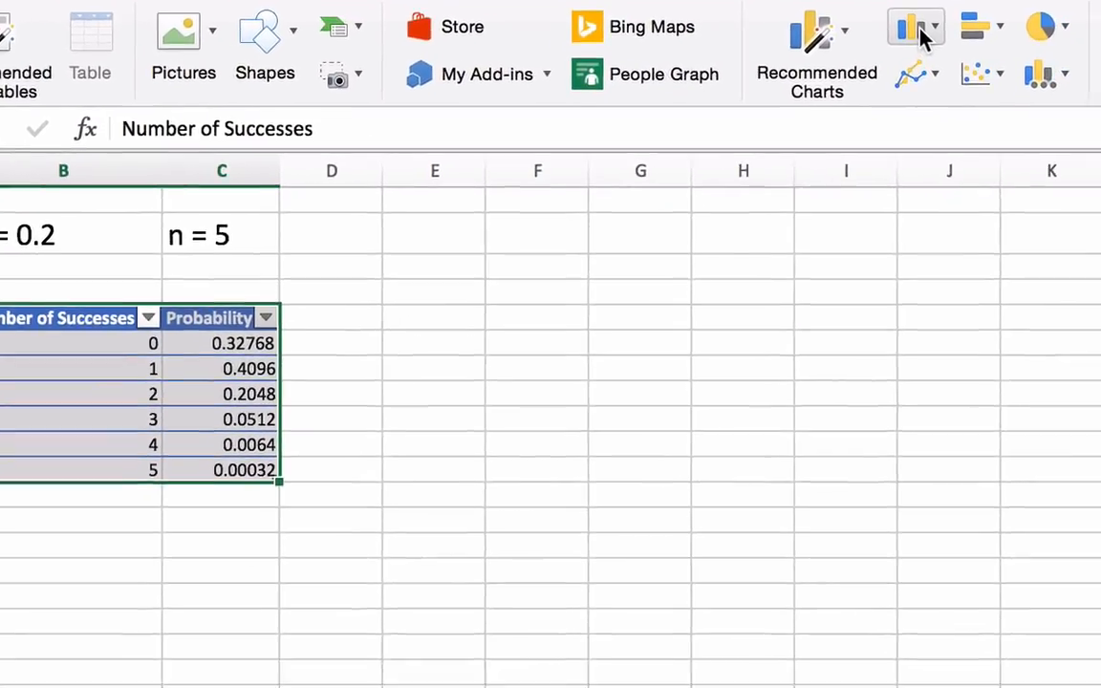
click(922, 33)
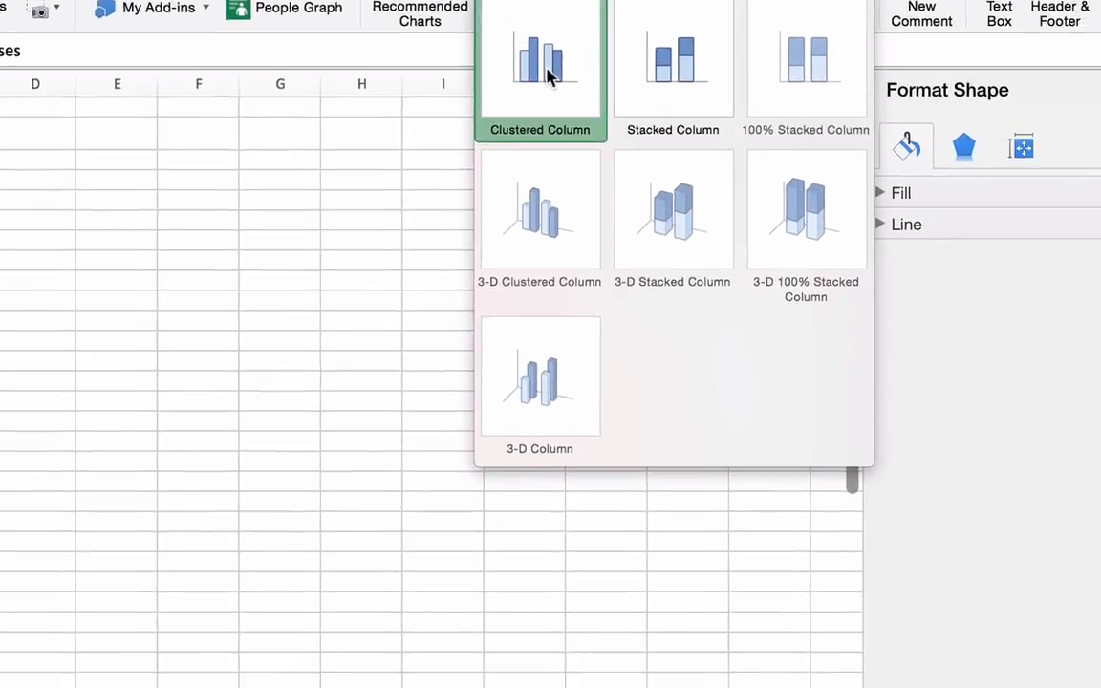
click(825, 113)
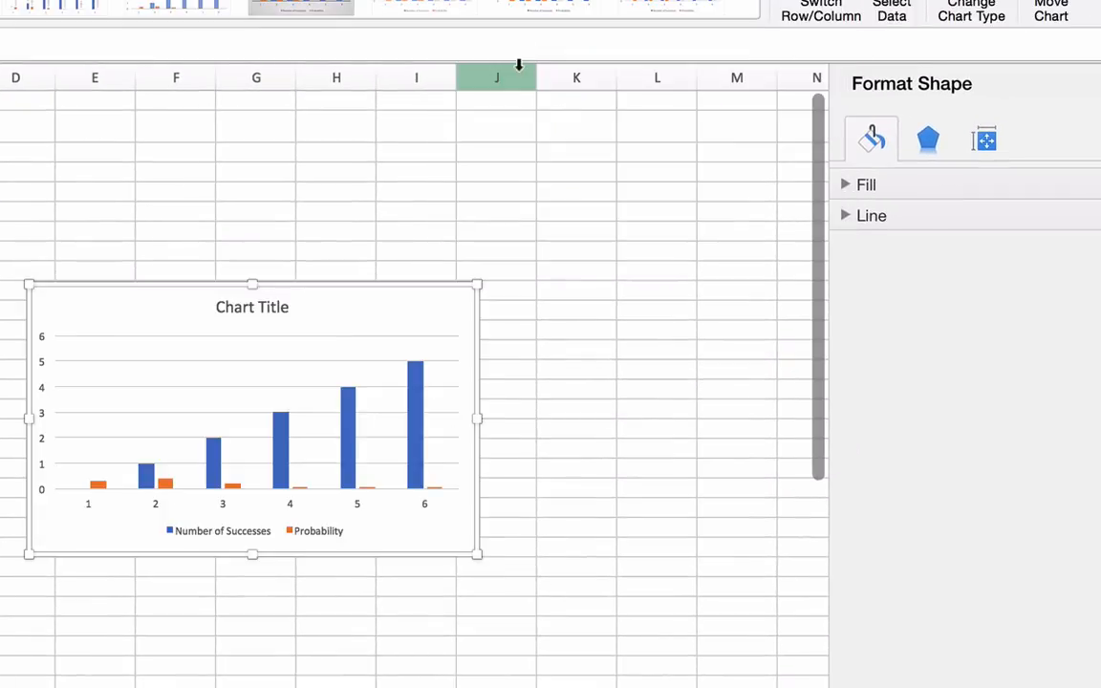
click(550, 525)
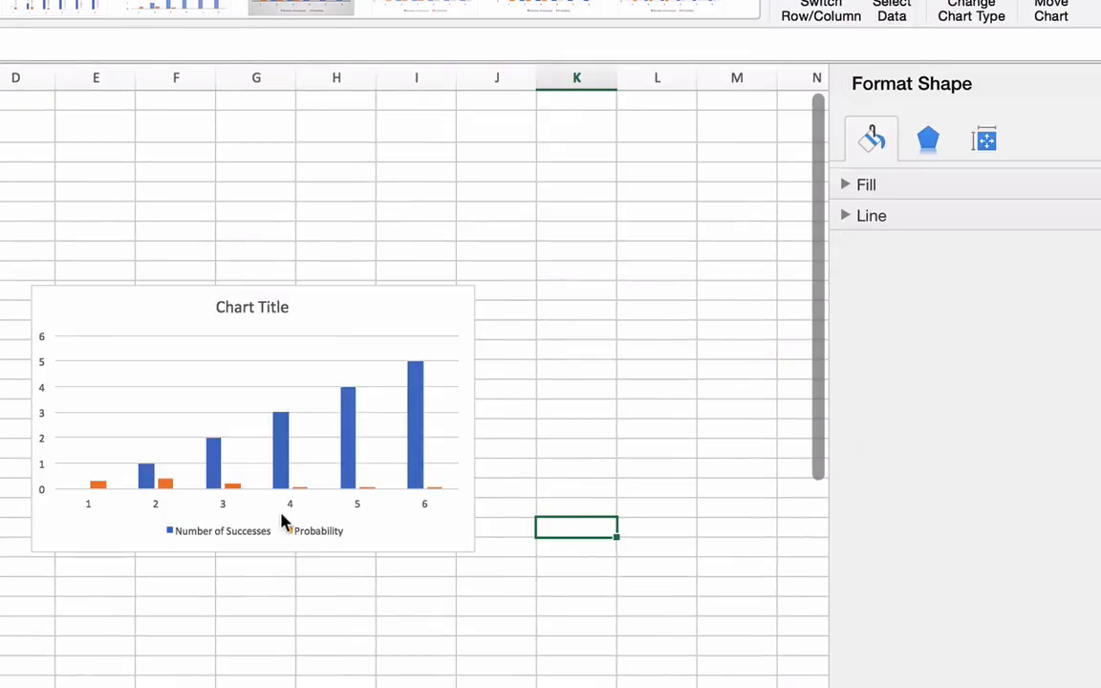
click(199, 510)
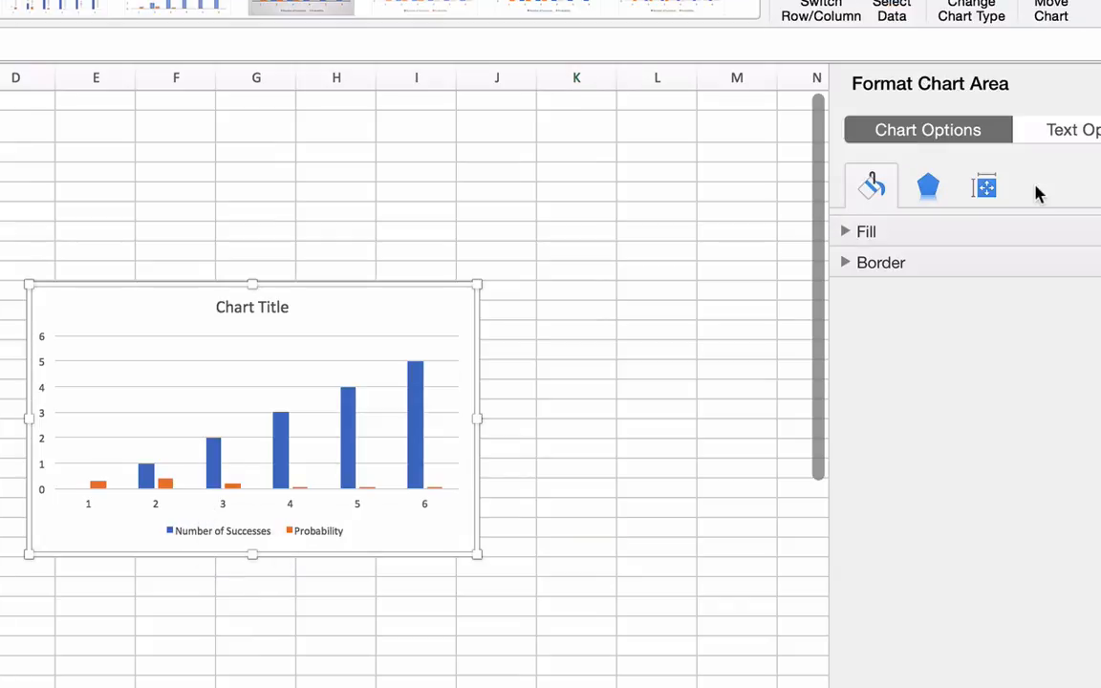
click(984, 188)
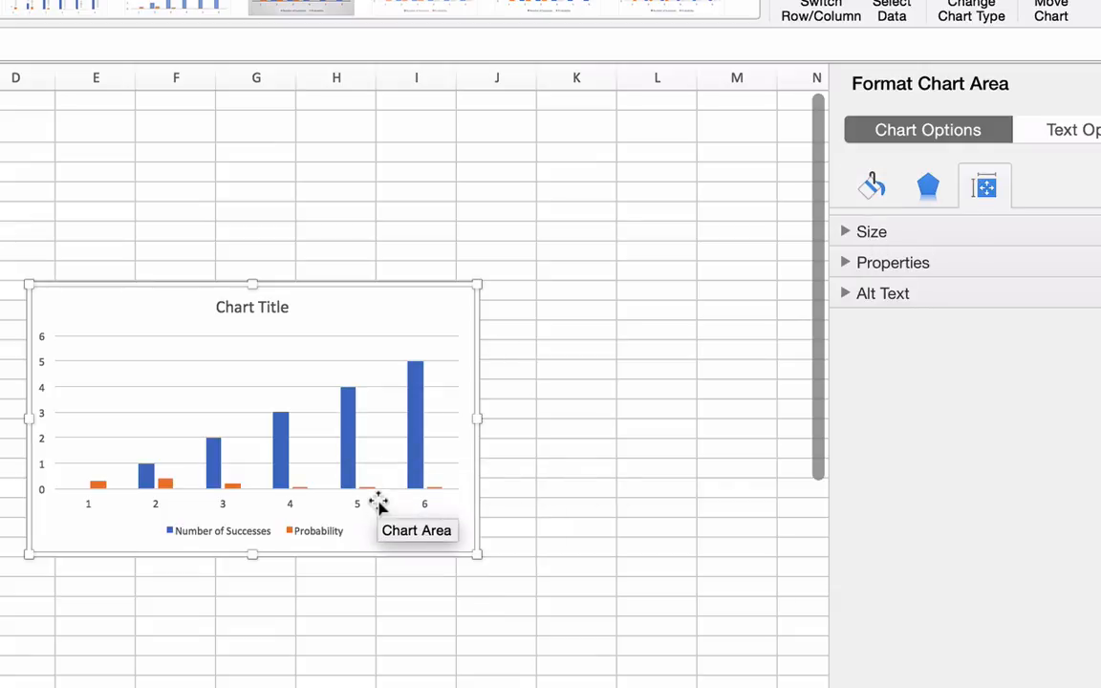
drag(377, 505, 379, 508)
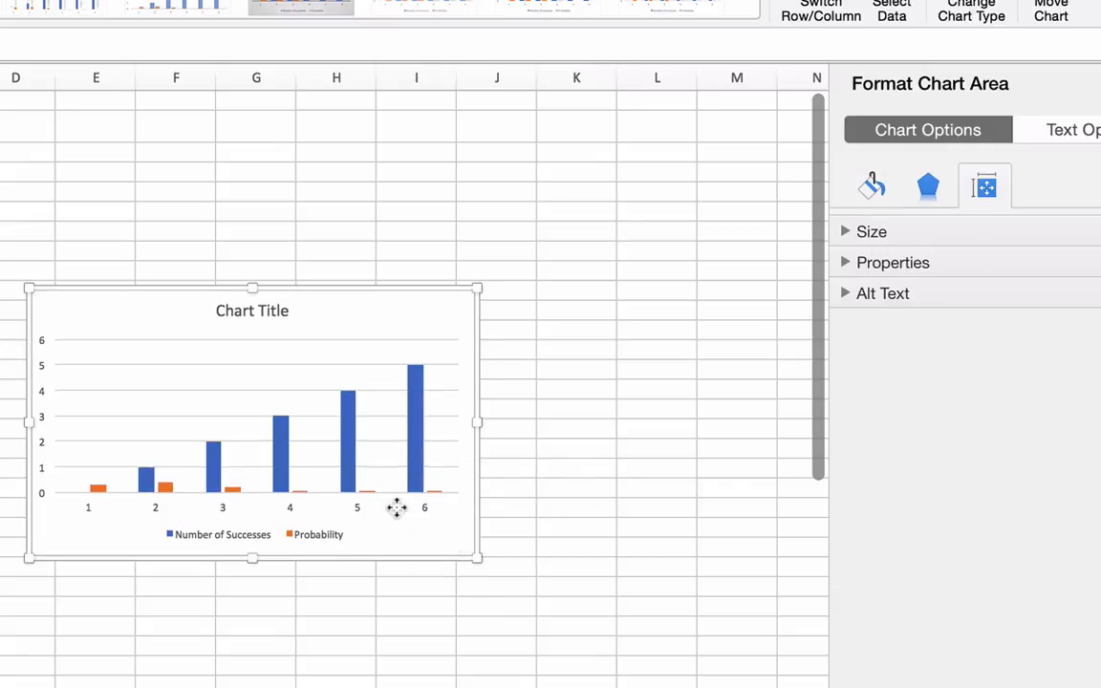
Remove the Number of Successes series from the chart's data, keeping only the Probability series
click(424, 516)
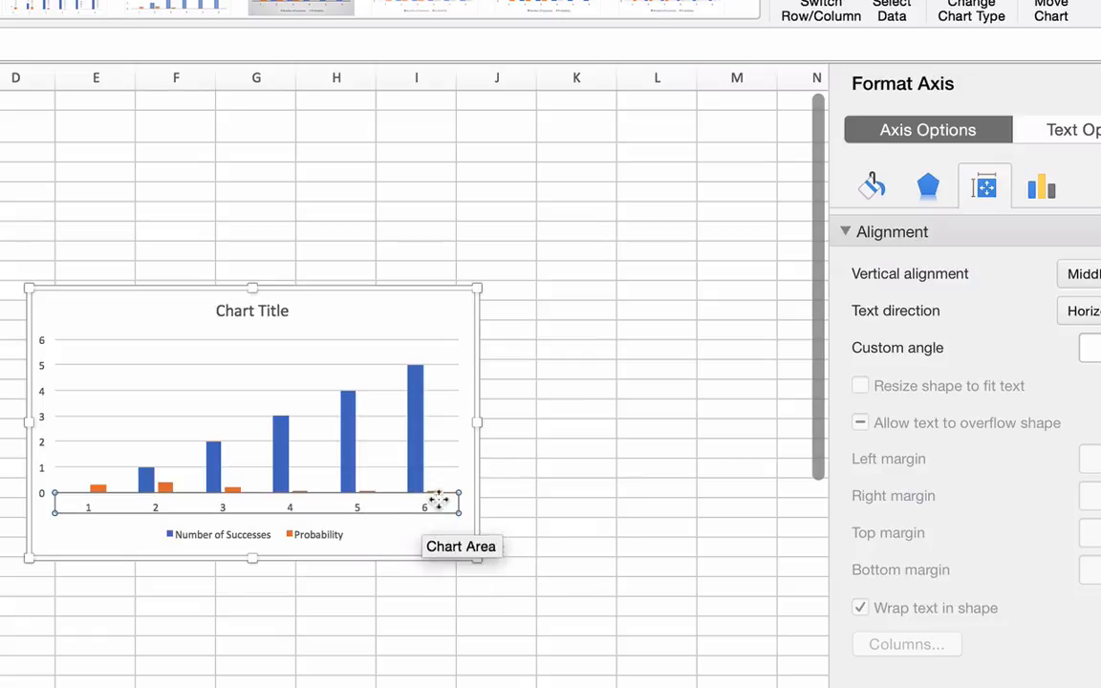
click(892, 11)
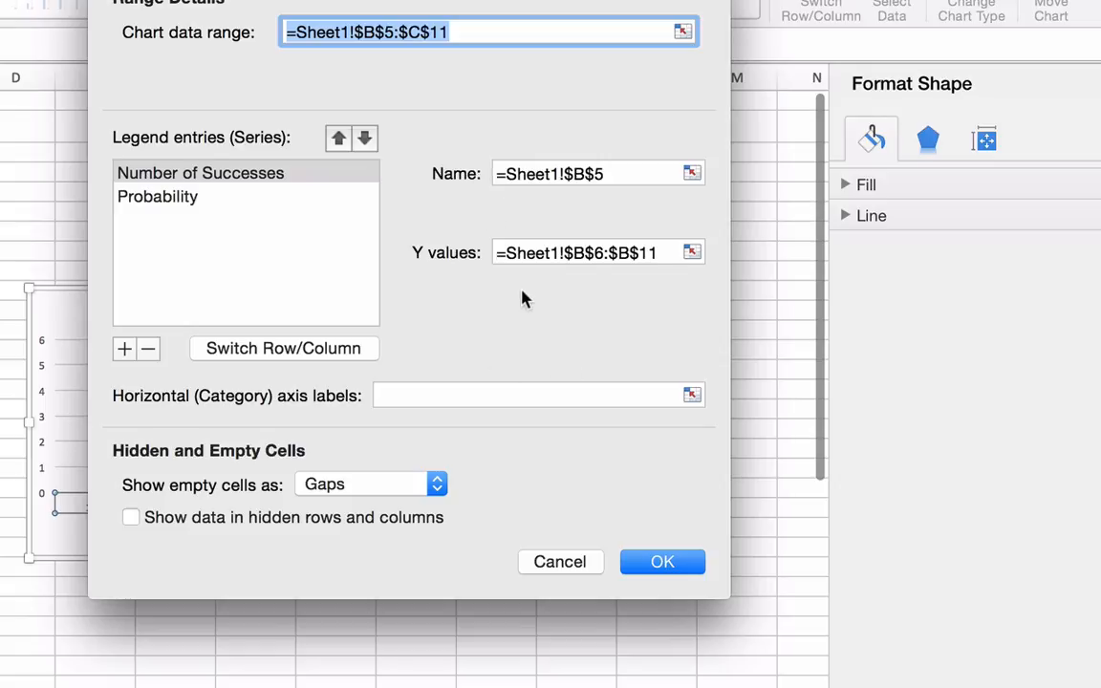
click(188, 178)
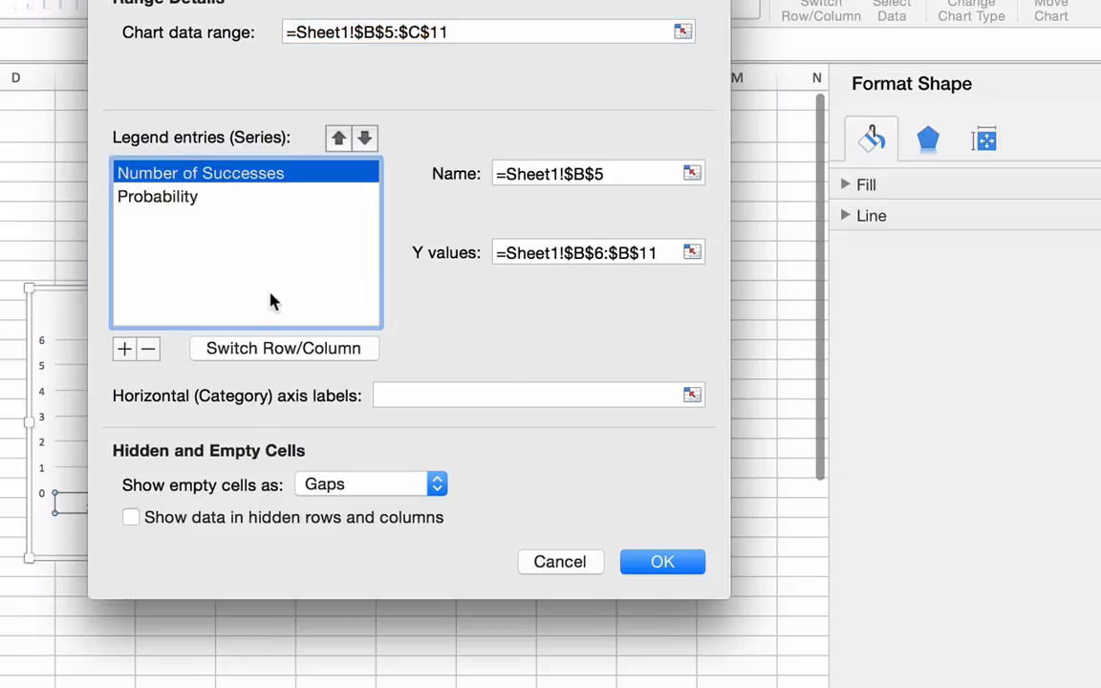
click(148, 349)
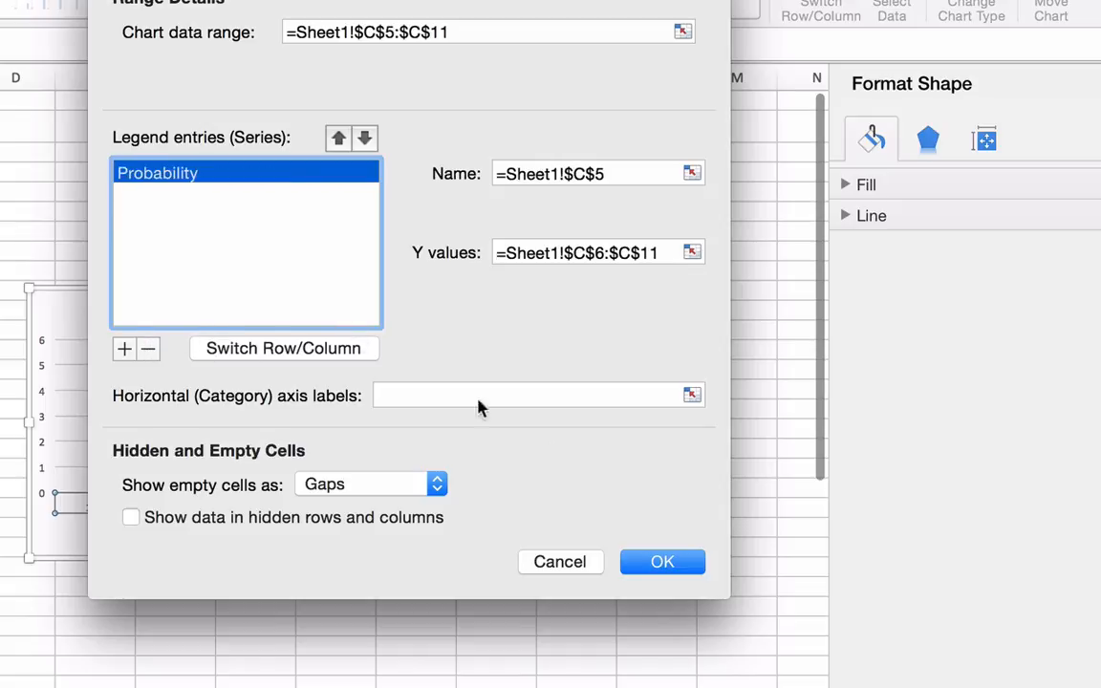
click(680, 569)
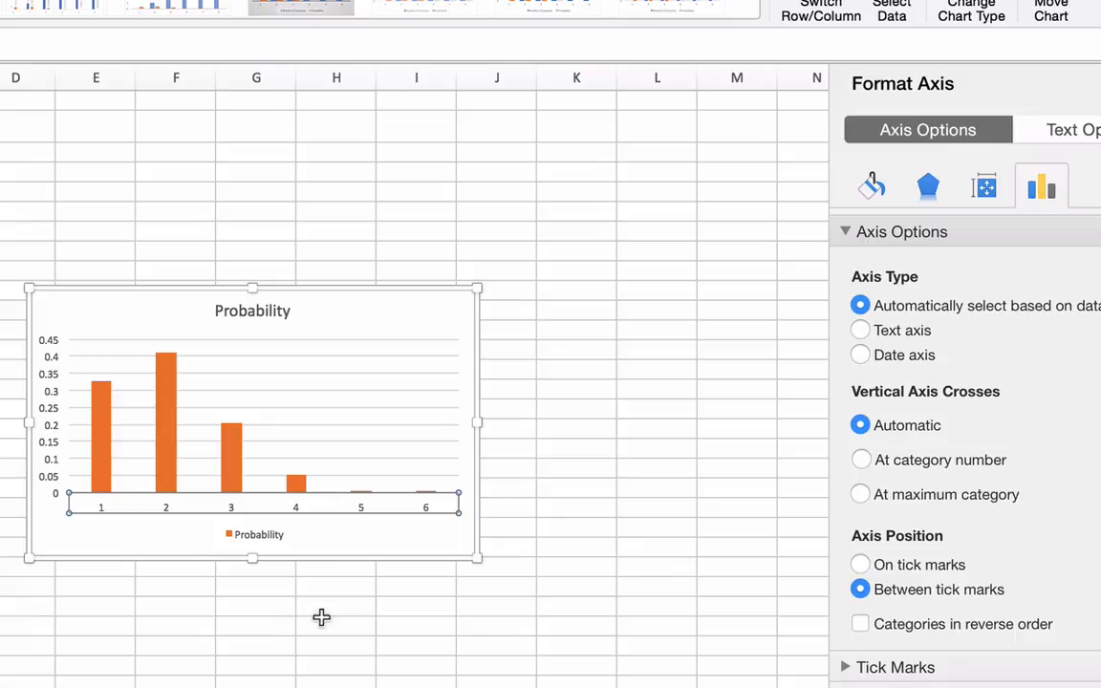
click(423, 630)
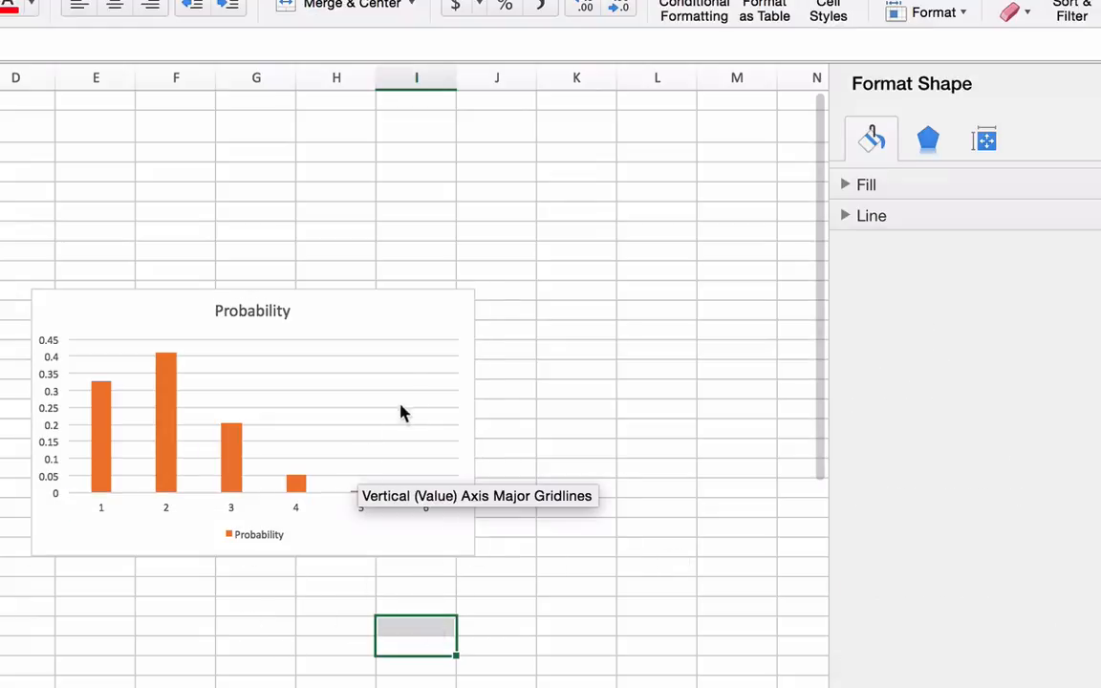
Apply the quick layout with gapless columns, a chart title and both axis titles to the Probability chart
click(442, 327)
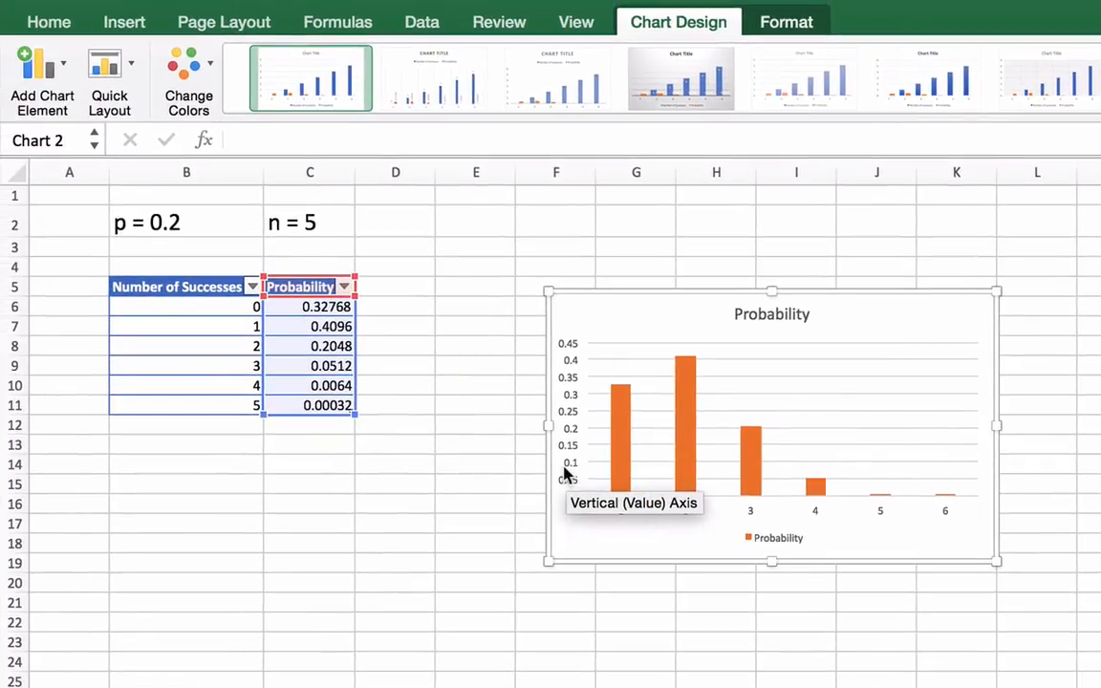
click(453, 375)
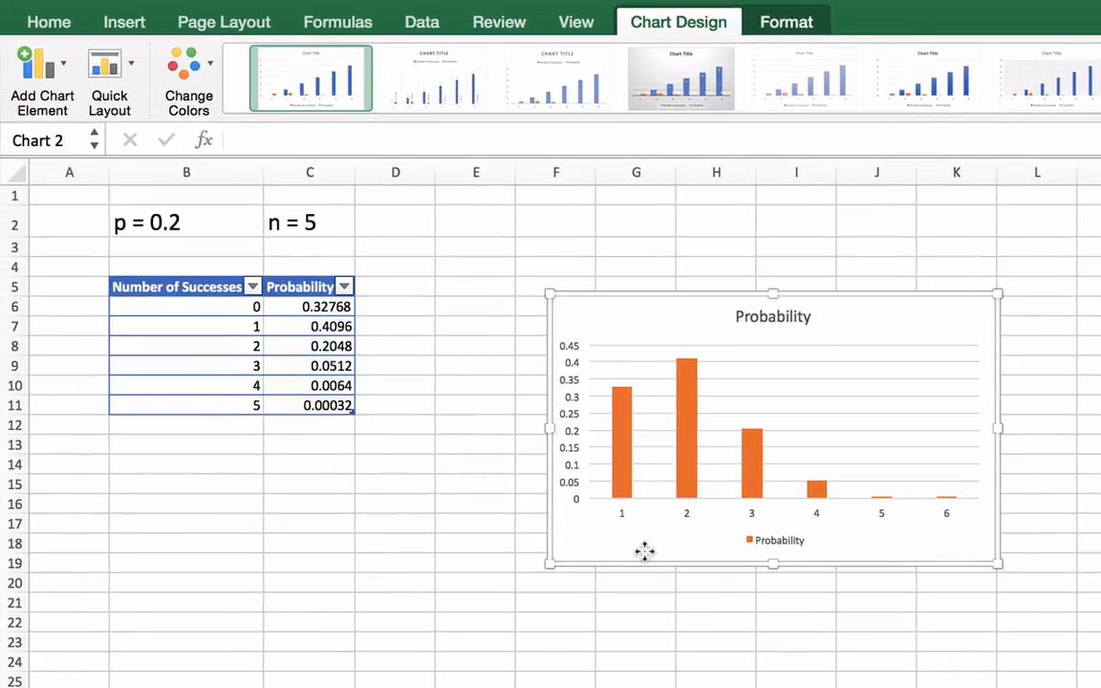
click(107, 93)
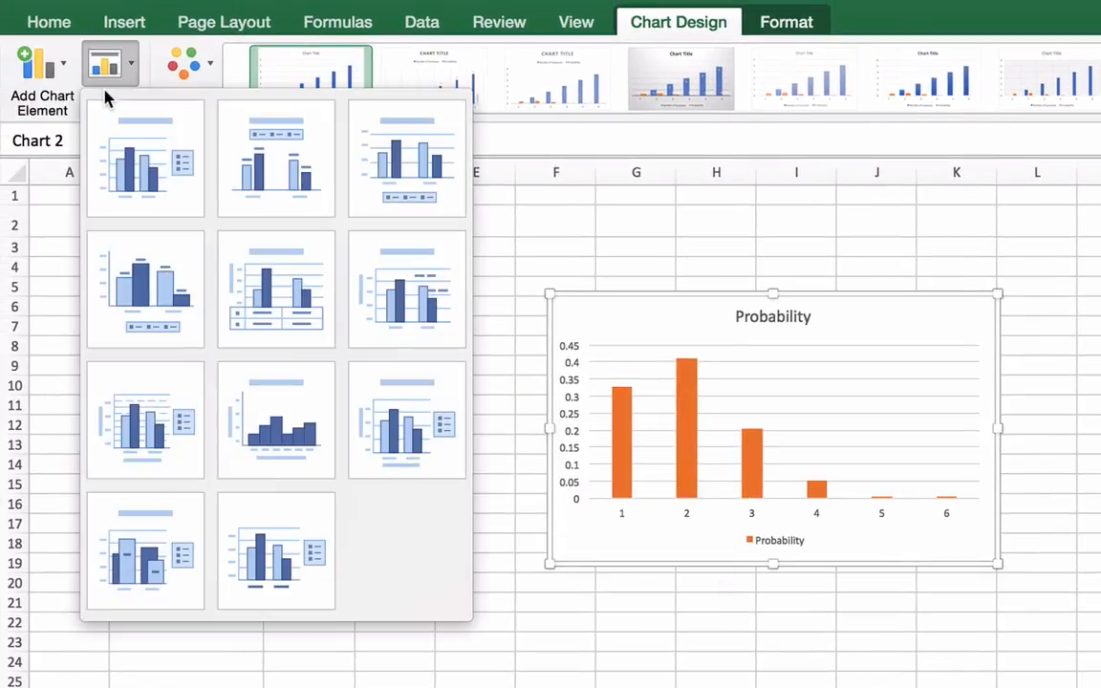
click(247, 433)
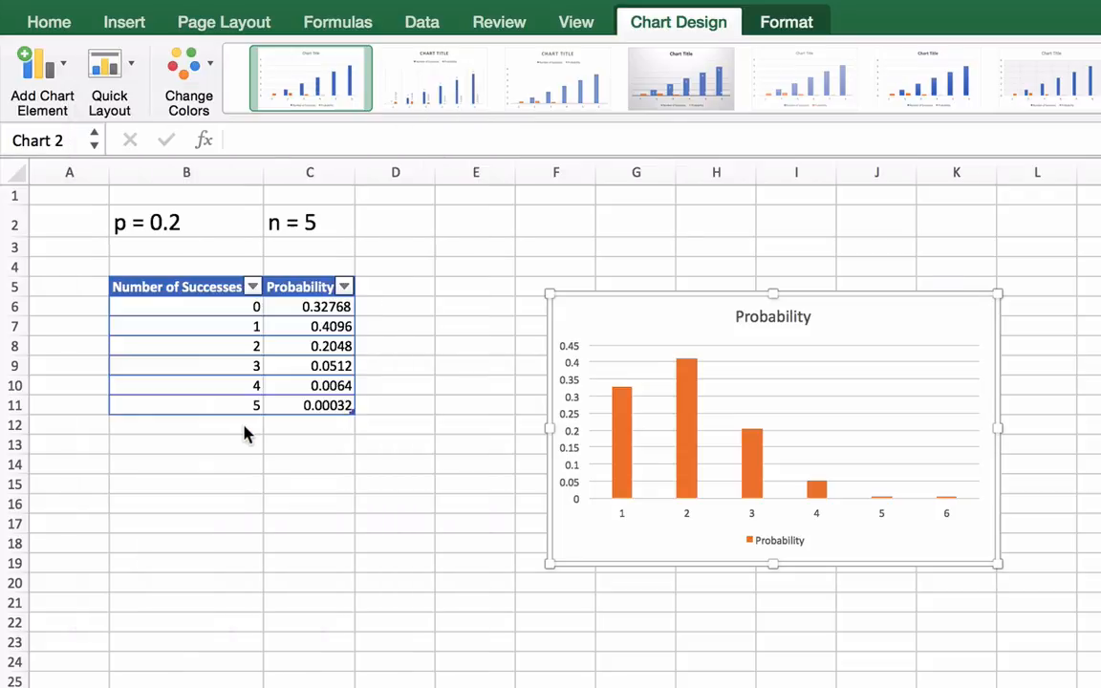
Apply the quick layout with axis titles, a side legend and major and minor gridlines, and enlarge the chart upward and to the right
click(103, 71)
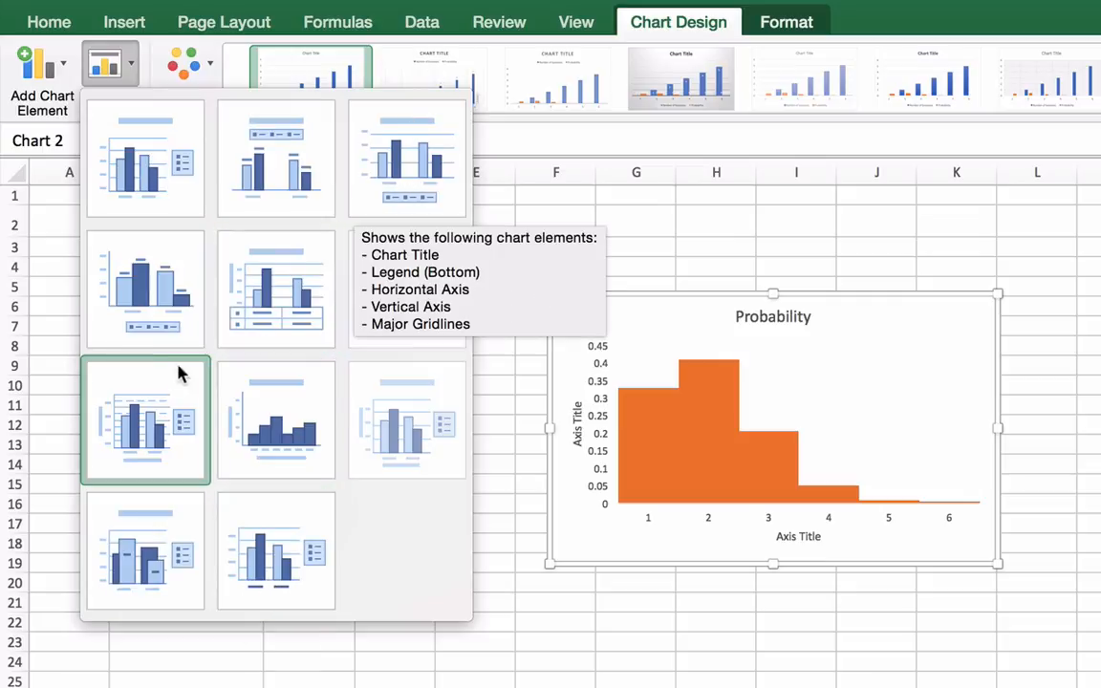
click(167, 445)
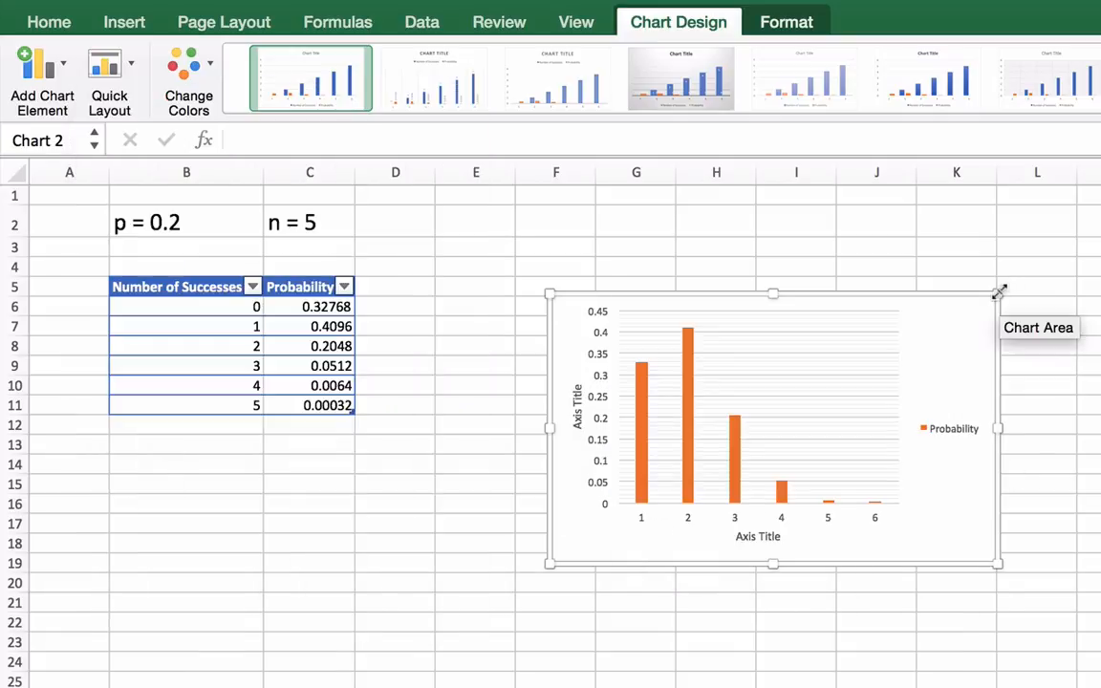
drag(998, 292, 1099, 254)
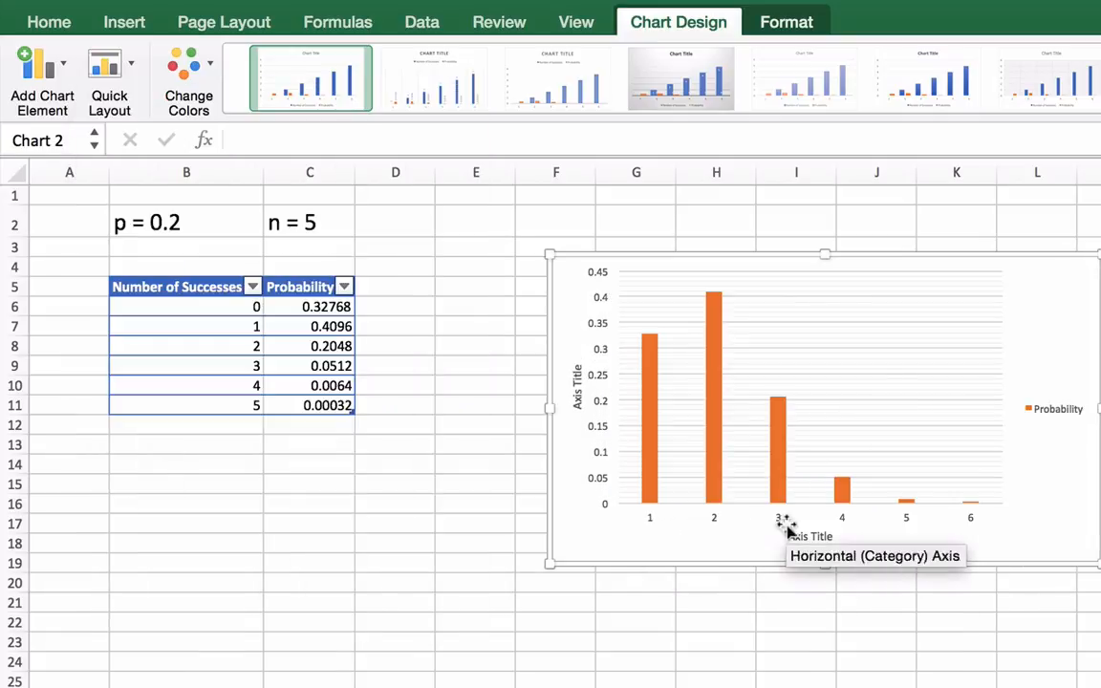
Set the chart's horizontal axis title to "Number of Successes"
click(807, 539)
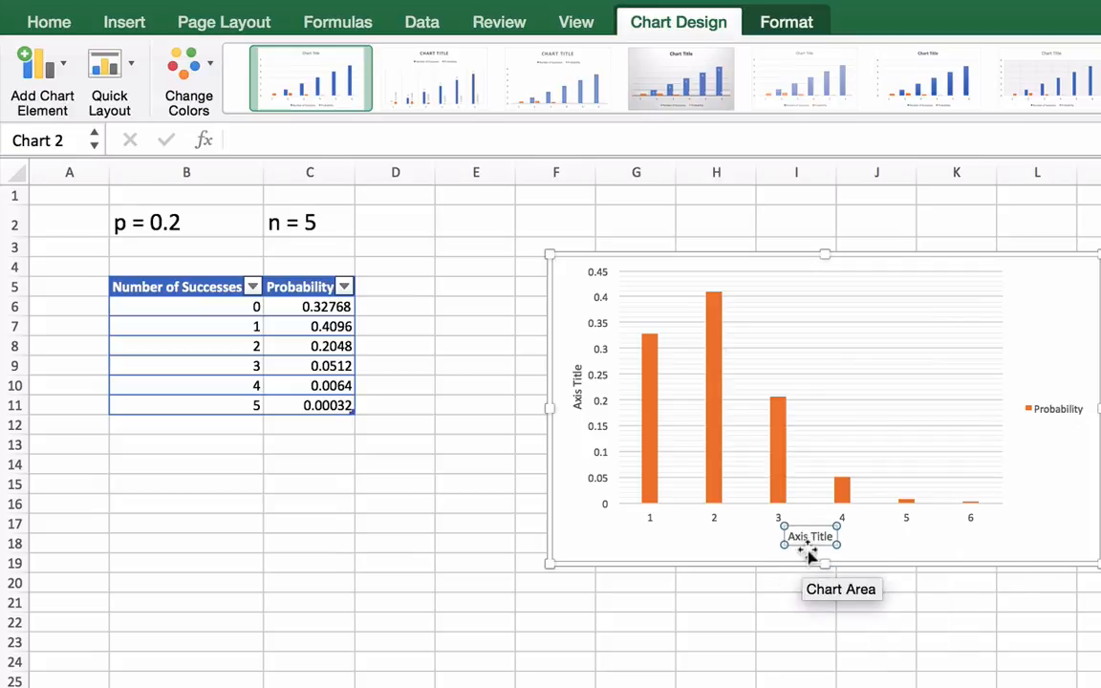
triple_click(804, 538)
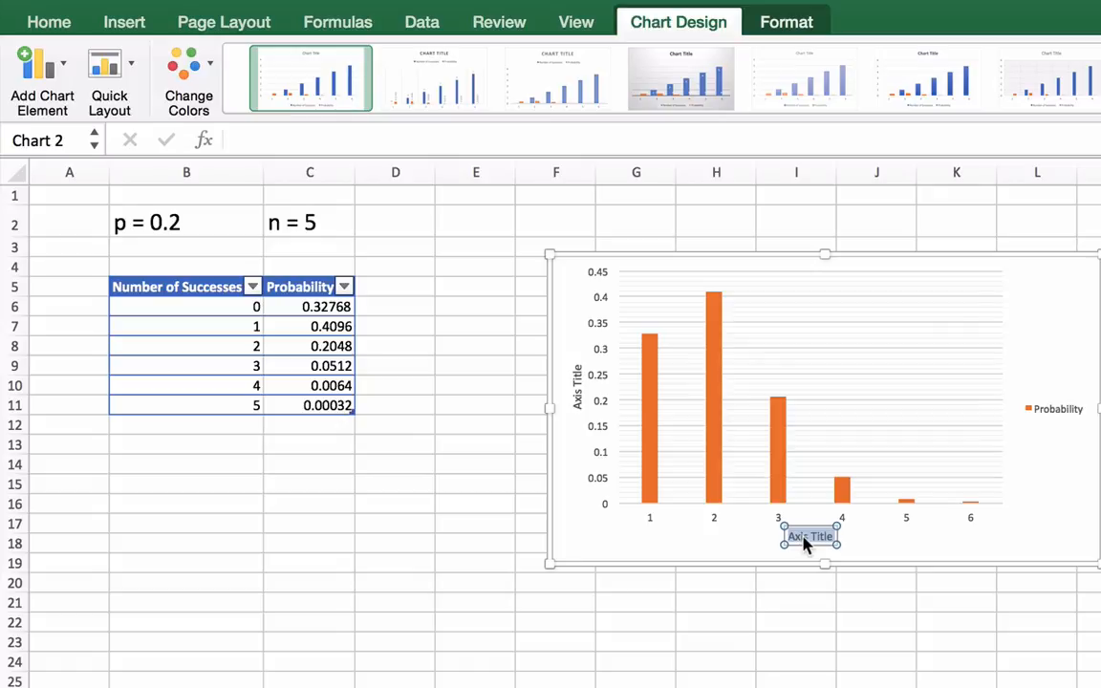
text(Number of Success)
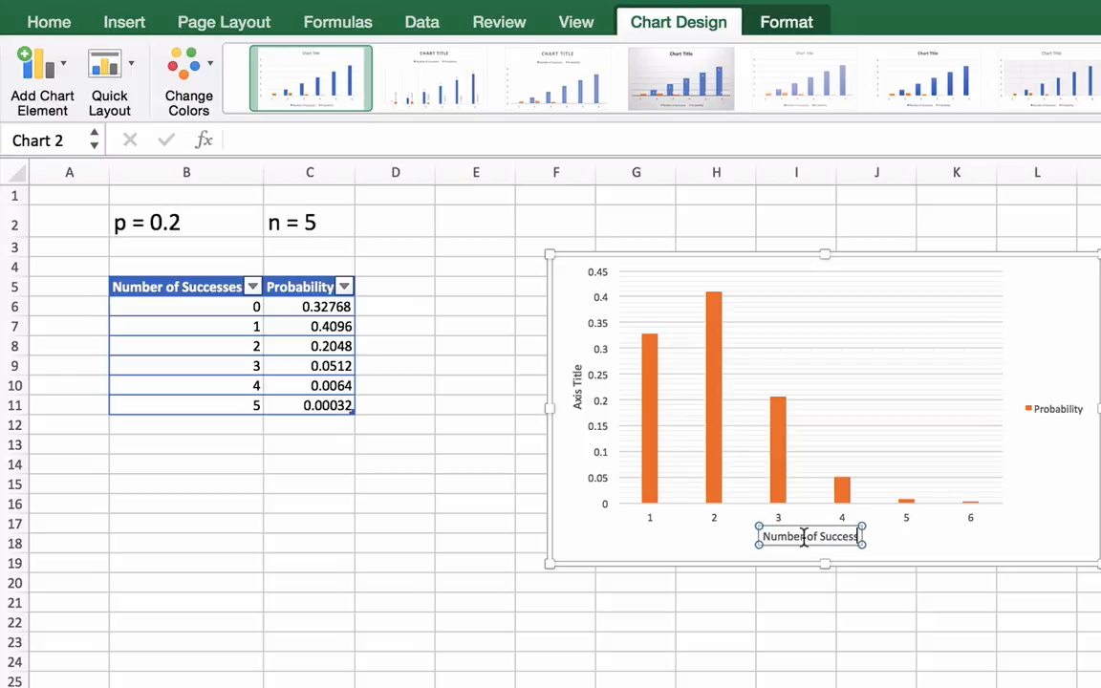
text(es)
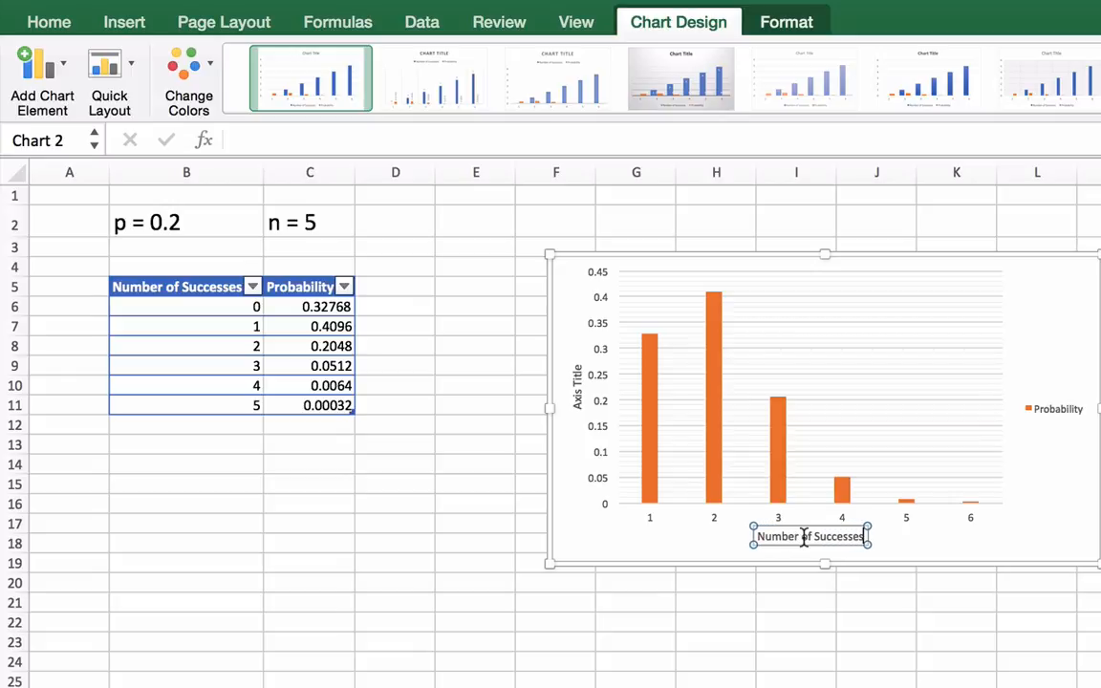
click(766, 657)
Set the chart's vertical axis title to "Probability"
click(580, 394)
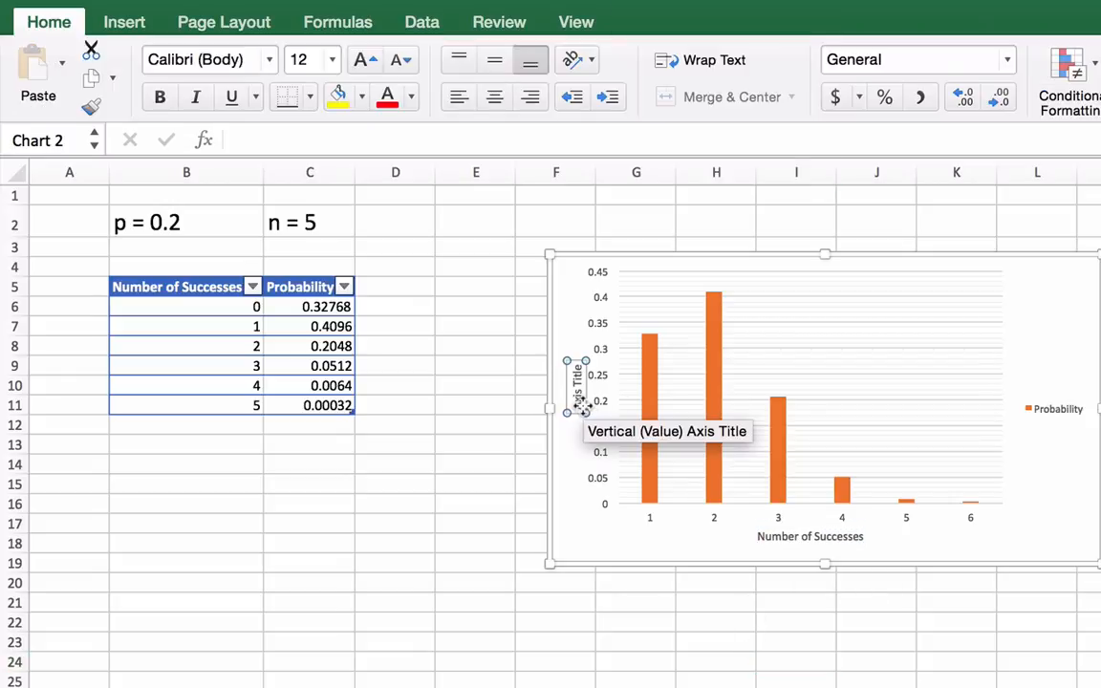
drag(574, 394, 576, 401)
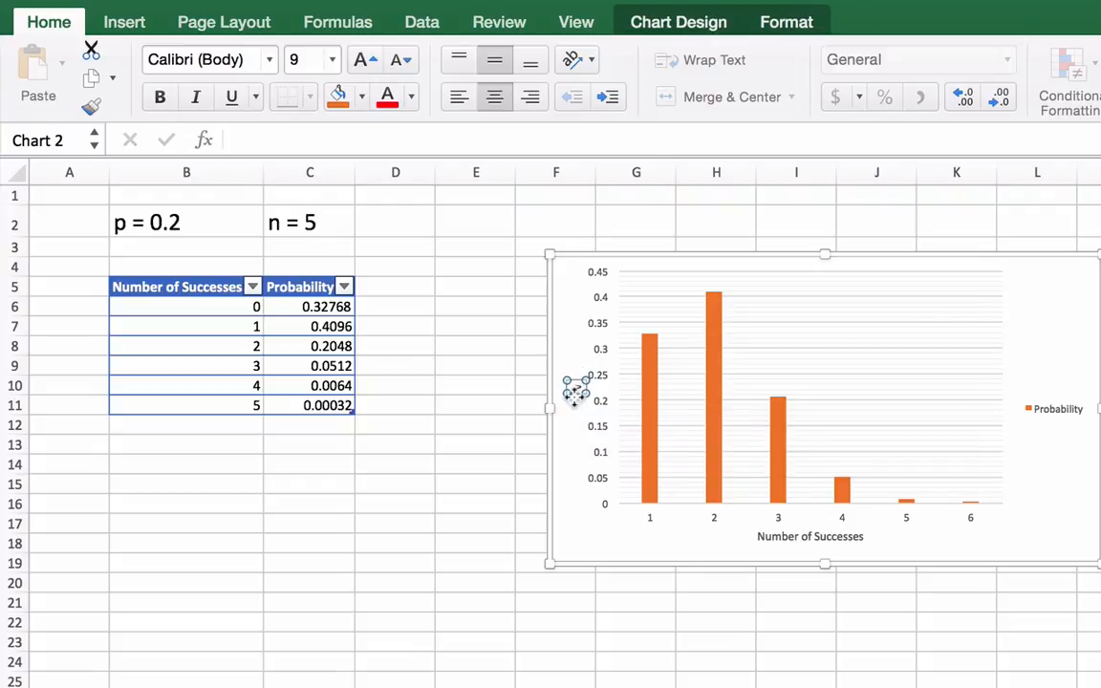
text(Probab)
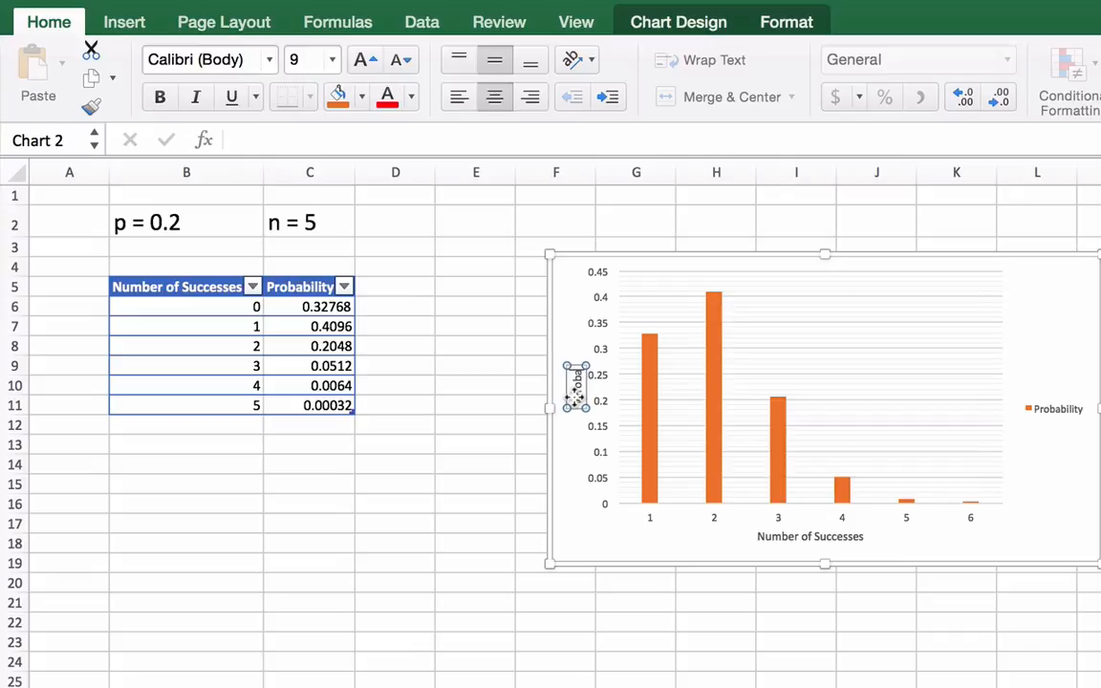
text(ility)
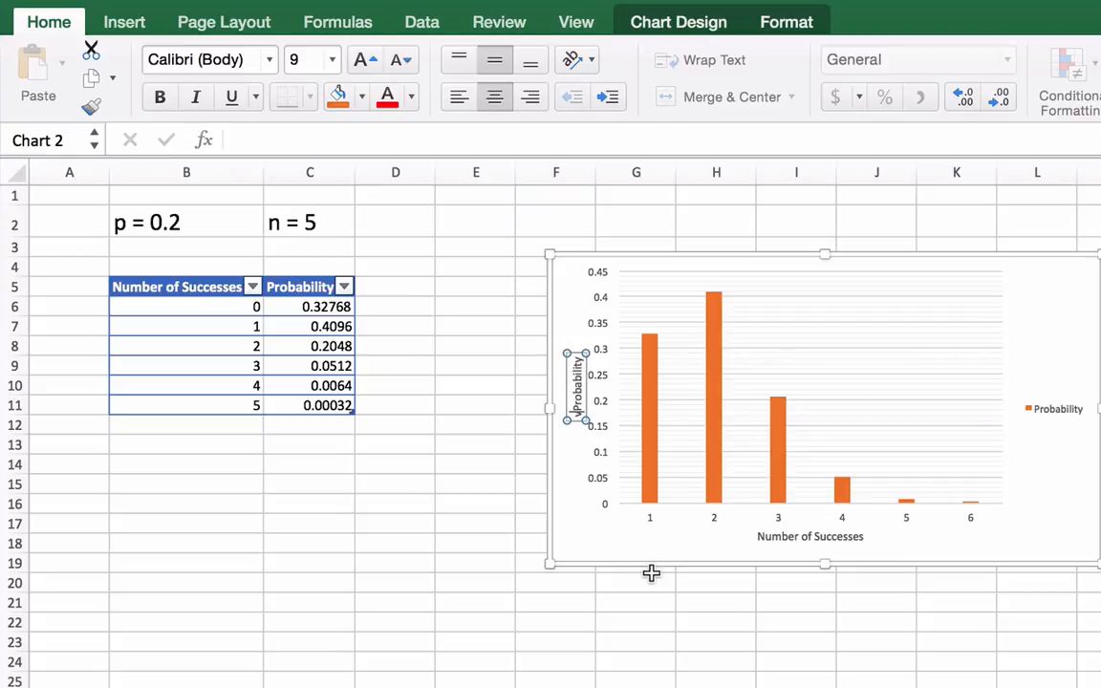
key(BackSpace)
On the sheet with p = 0.5 and n = 8, enter 0 and 1 under Number of Successes and extend the series down to 8
click(796, 687)
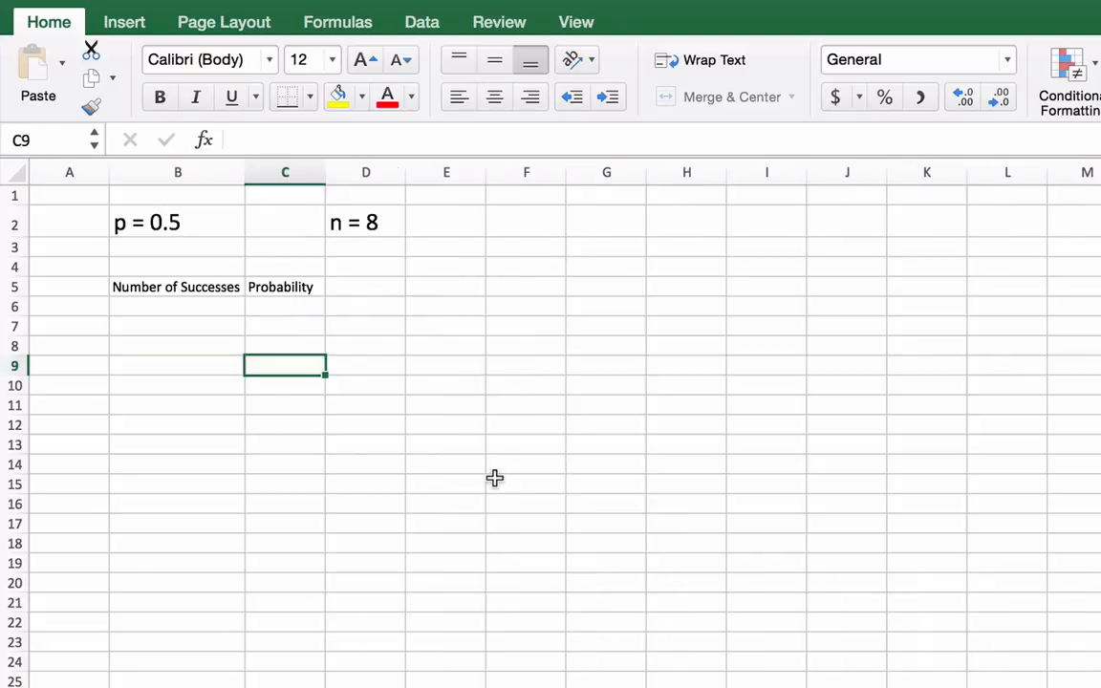
click(205, 303)
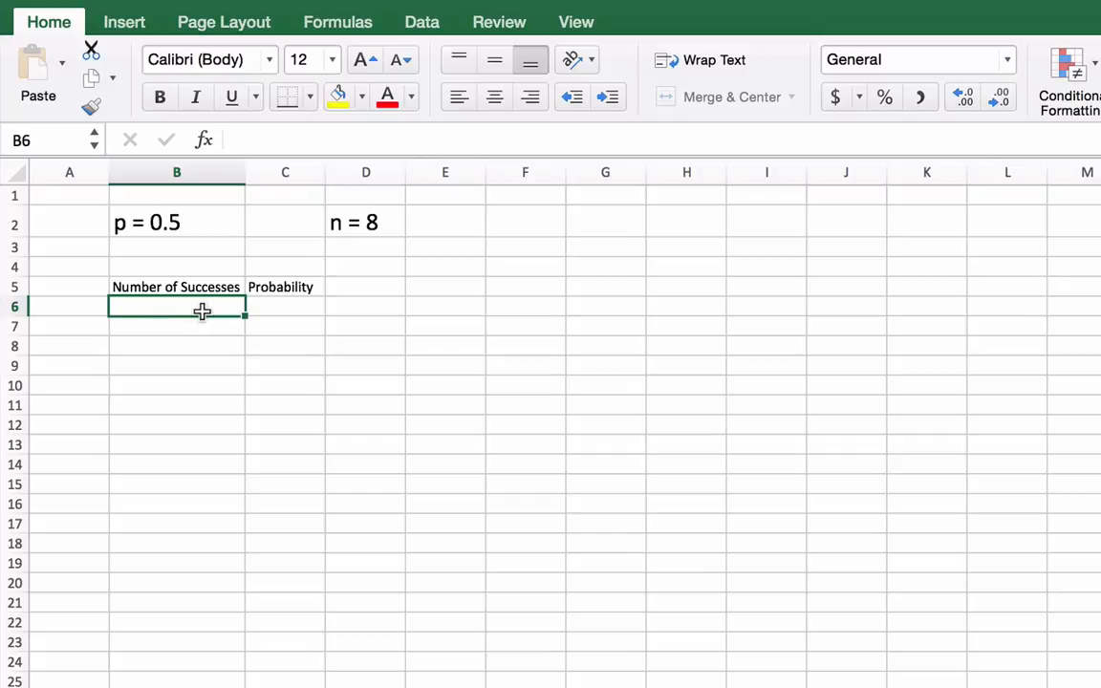
text(0)
key(Return)
text(1)
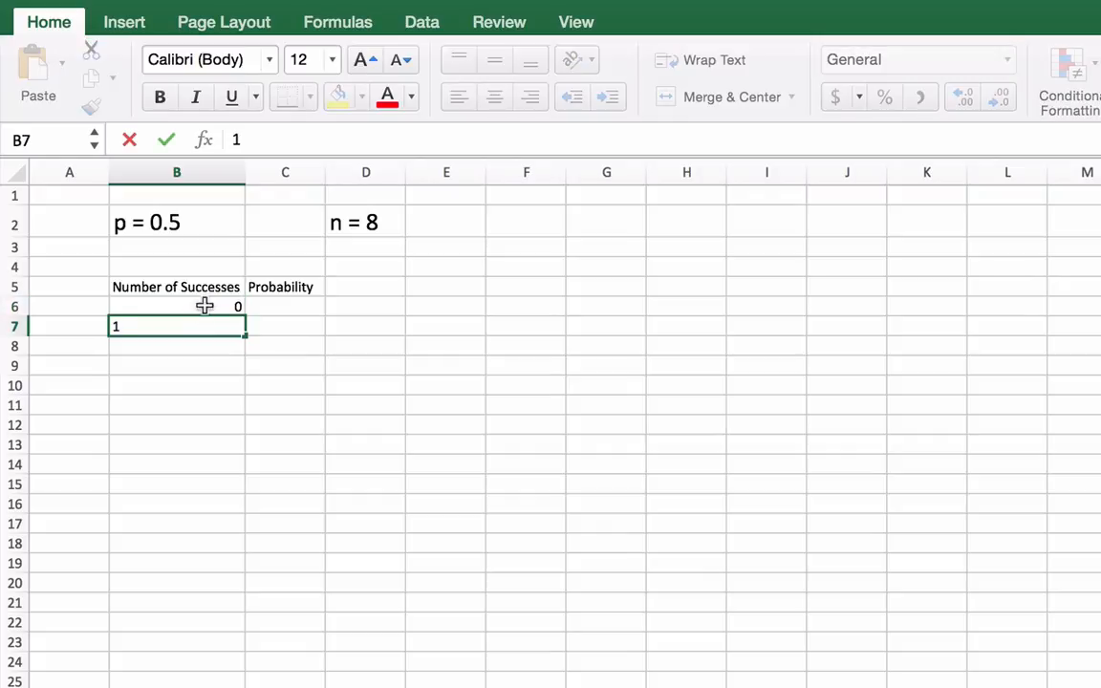
key(Return)
drag(206, 305, 246, 430)
click(230, 305)
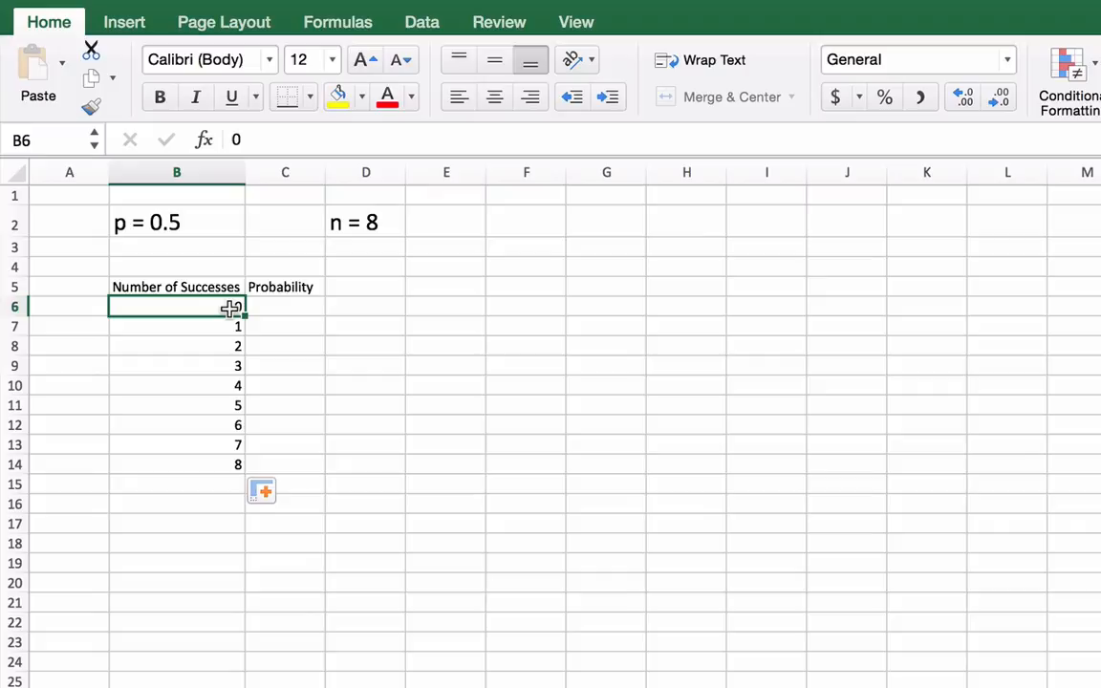
Format the range B5:C14 as a table with headers, using the light blue style with a solid blue header
click(289, 307)
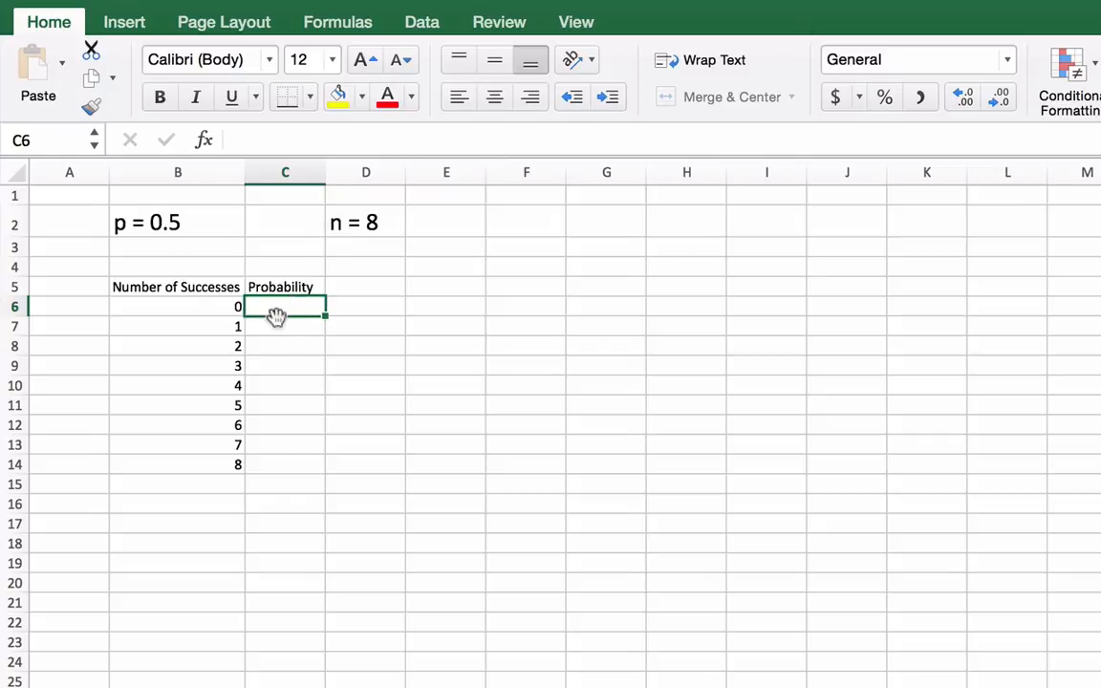
click(1097, 91)
click(1088, 216)
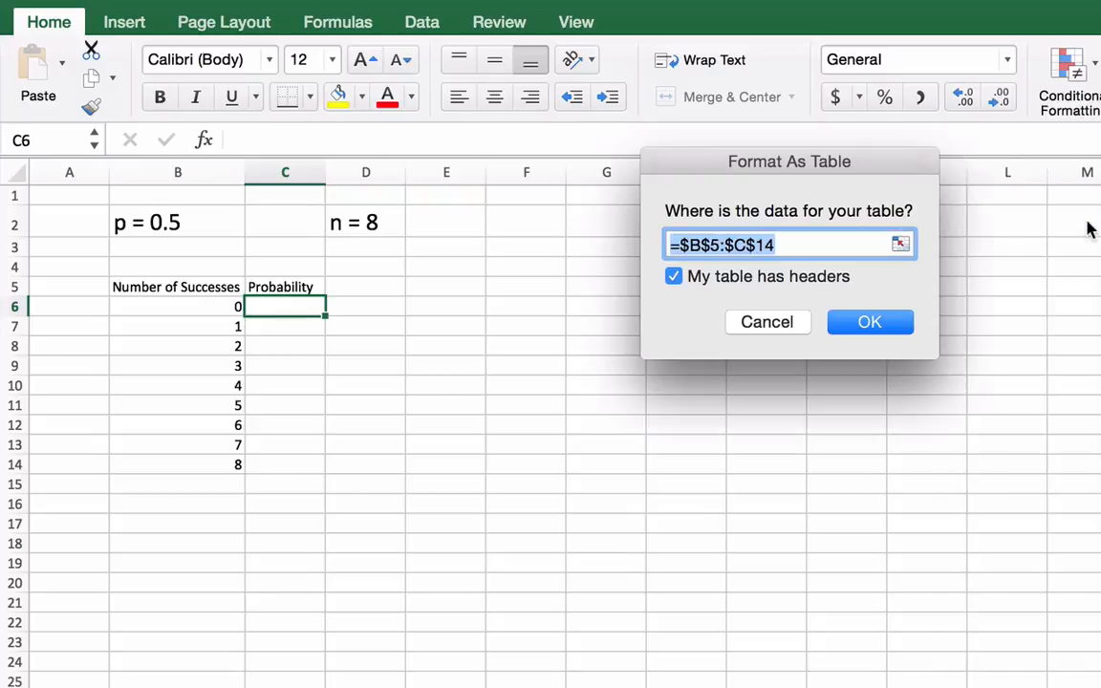
click(848, 322)
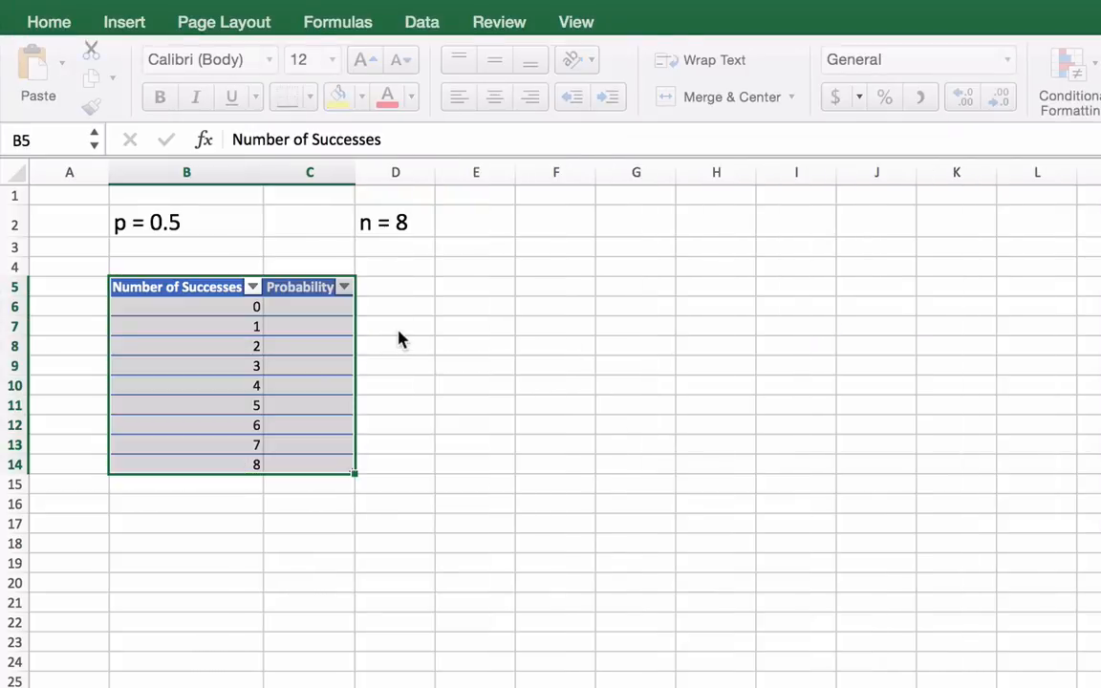
Fill the Probability column from C6 with BINOM.DIST, using the row's Number of Successes, 8 trials, probability 0.5 and cumulative TRUE
double_click(303, 304)
text(=)
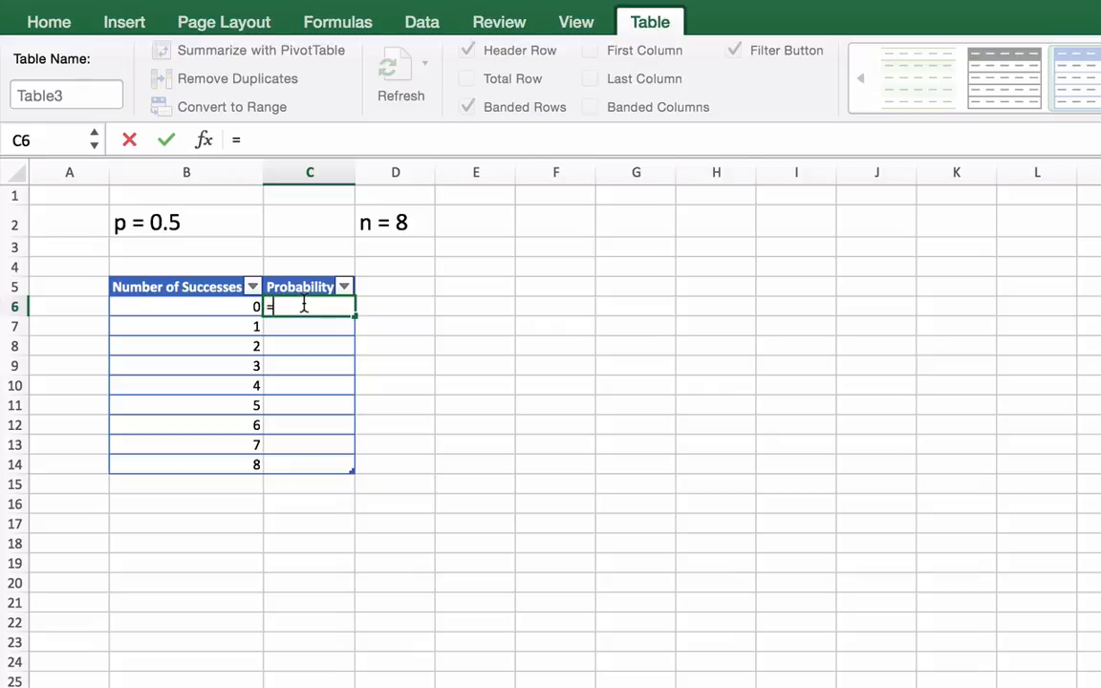
text(bin)
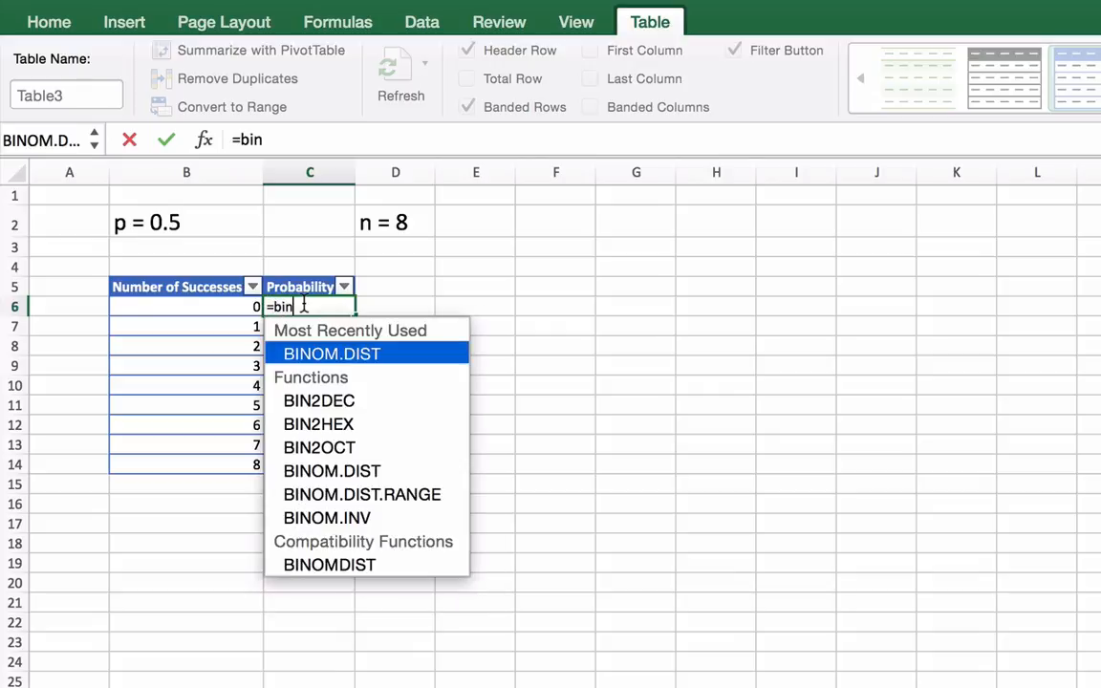
double_click(315, 355)
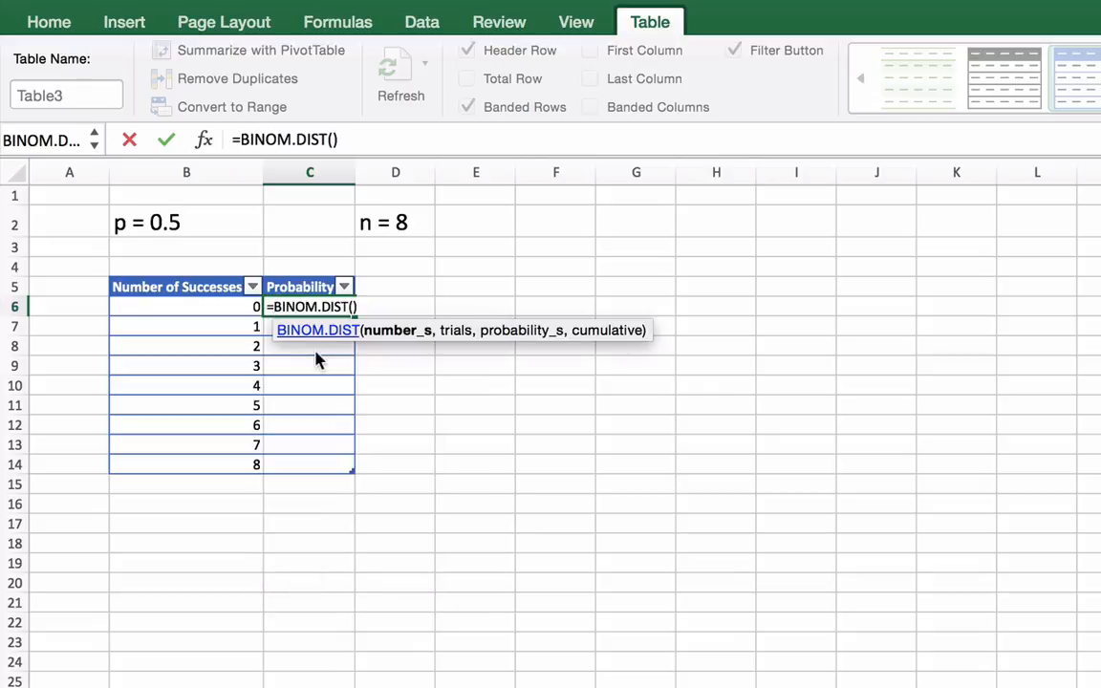
click(235, 306)
text(,)
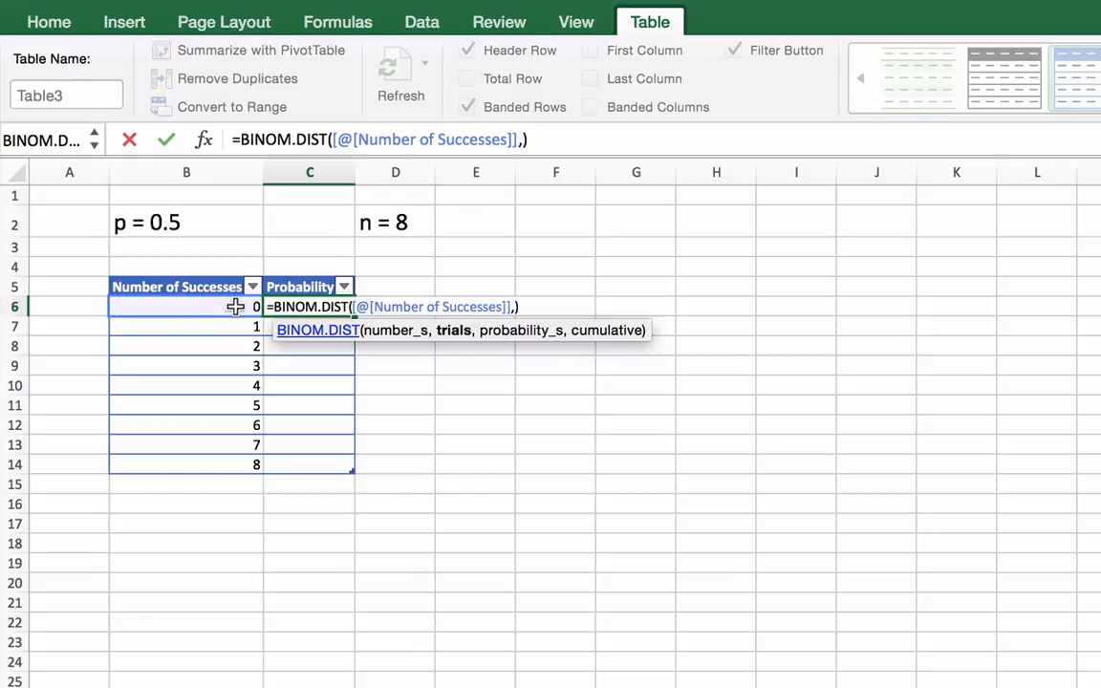
text(8,)
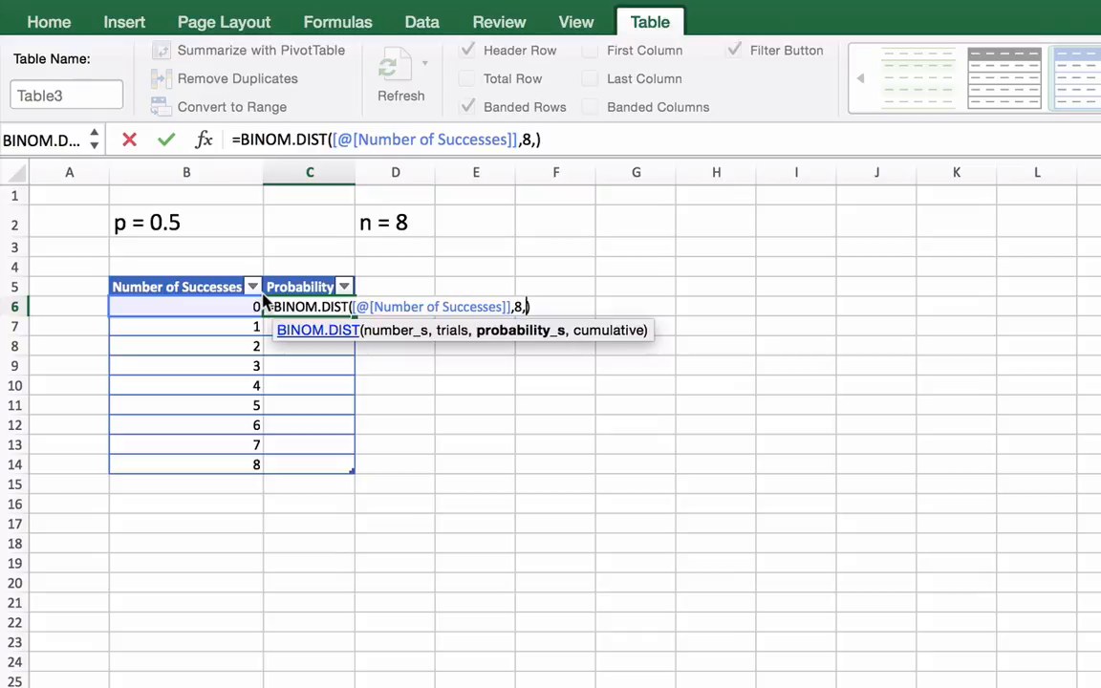
text(0.5,)
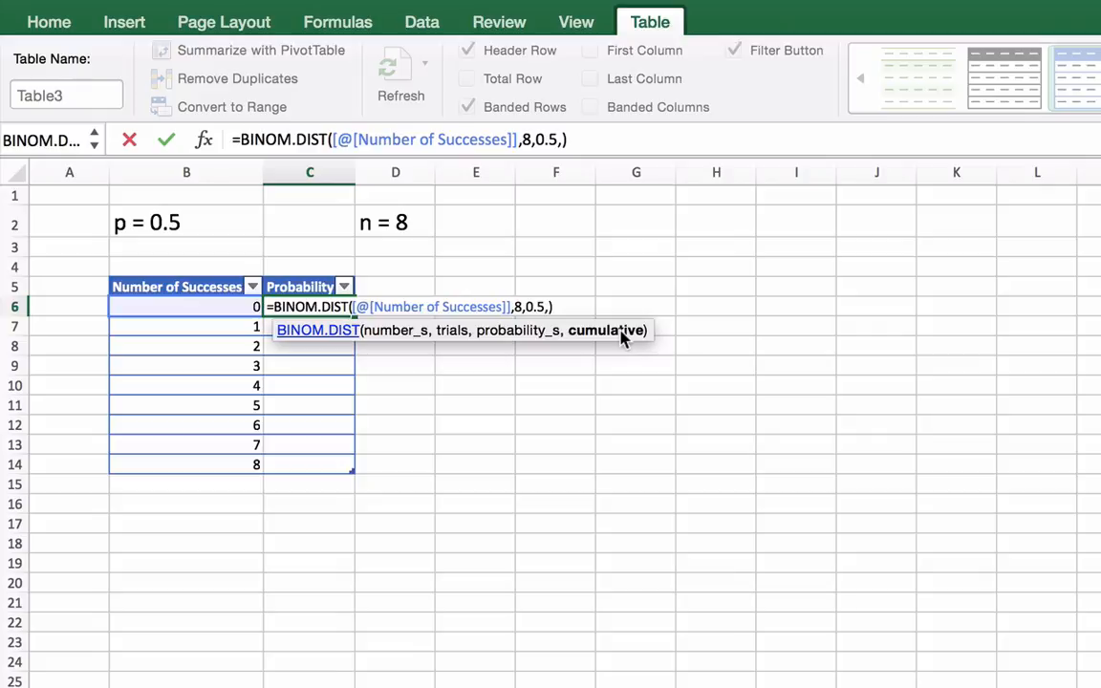
text(TRU)
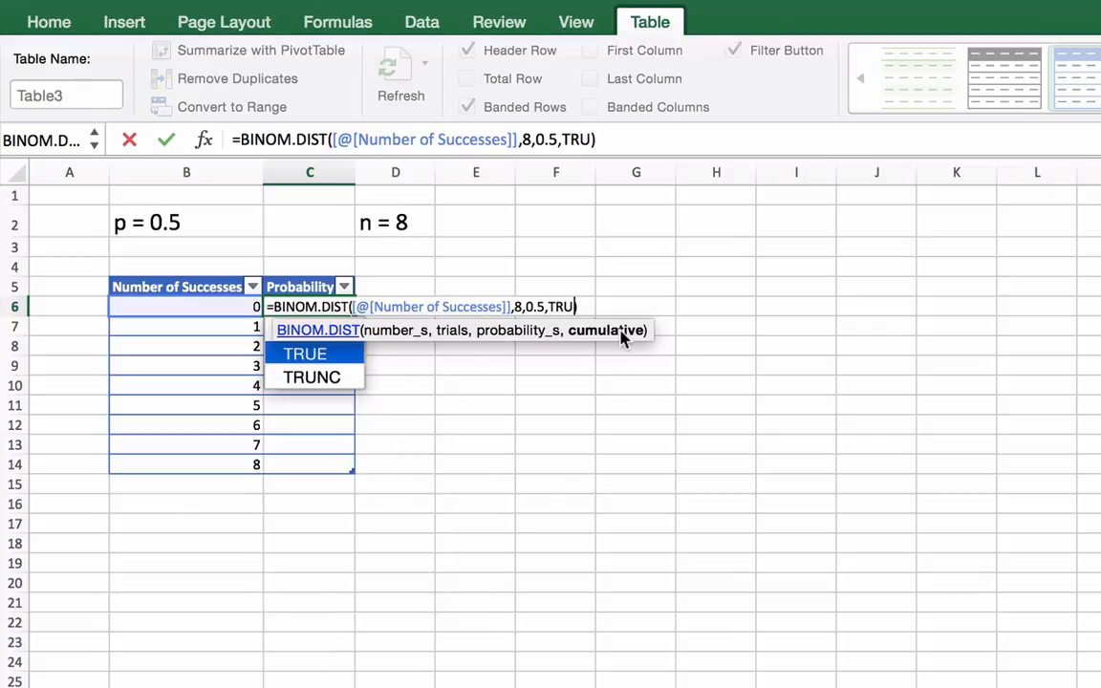
text(e)
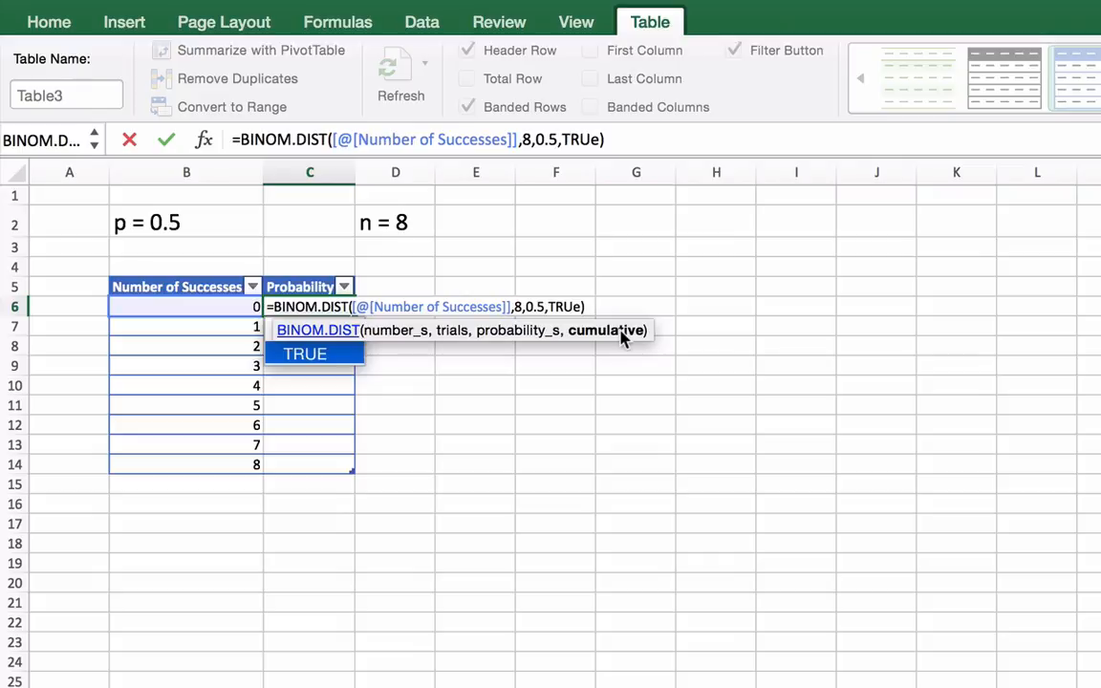
text())
key(Return)
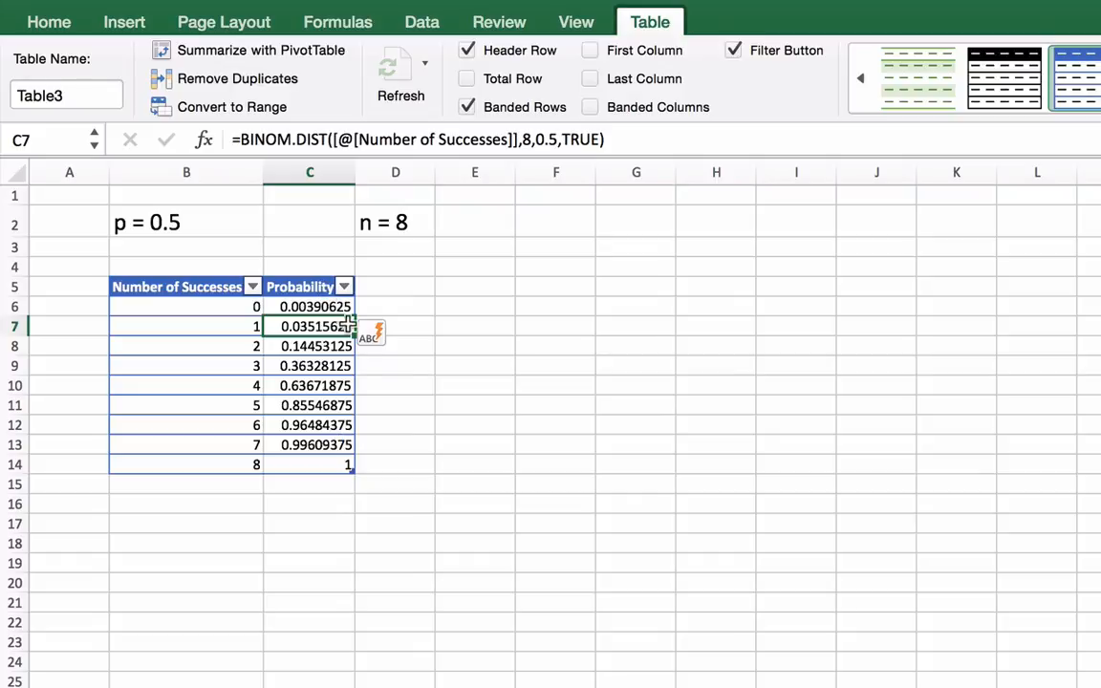
Examine the cumulative probabilities for 0, 1 and 2 successes in cells C6 to C8
click(451, 370)
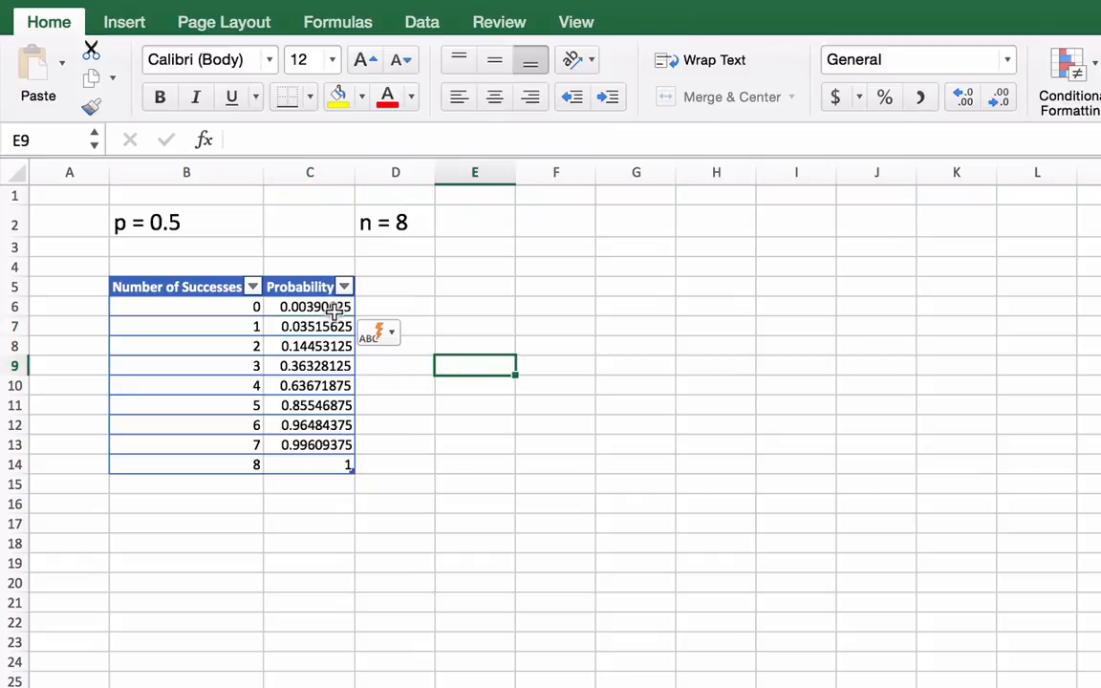
click(303, 306)
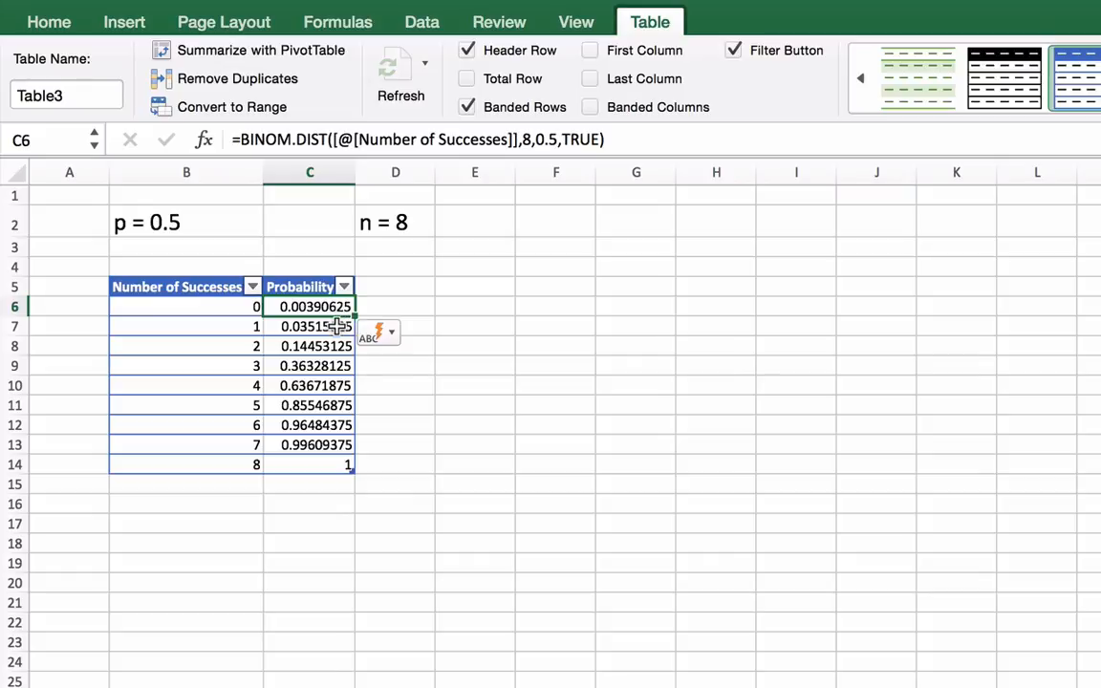
click(336, 327)
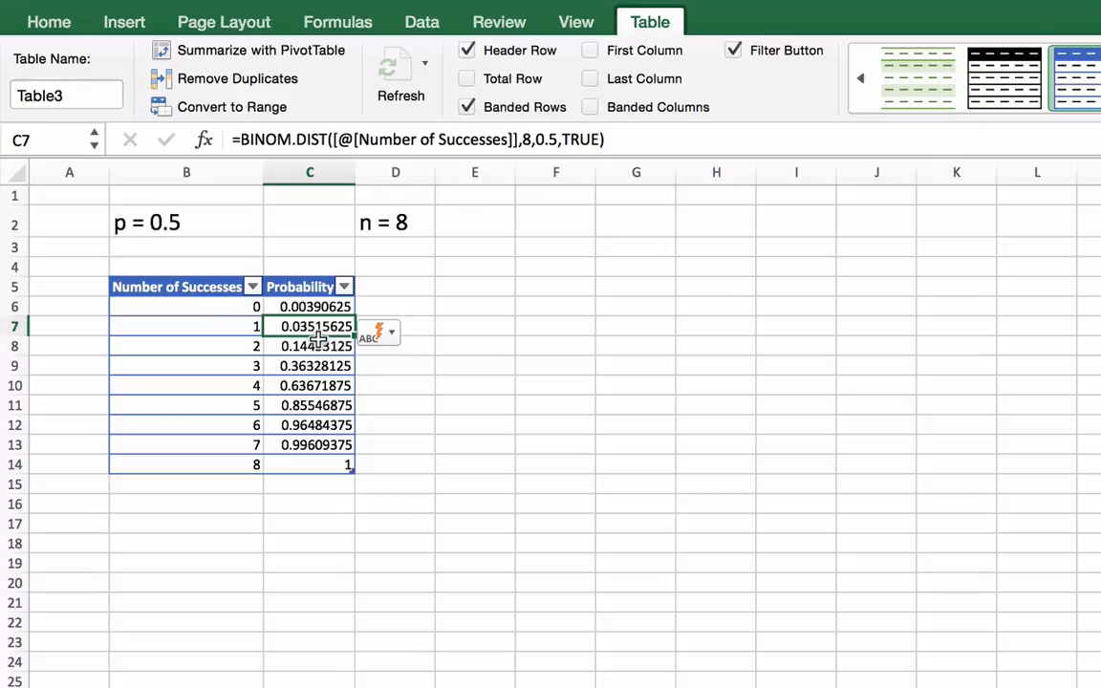
click(312, 346)
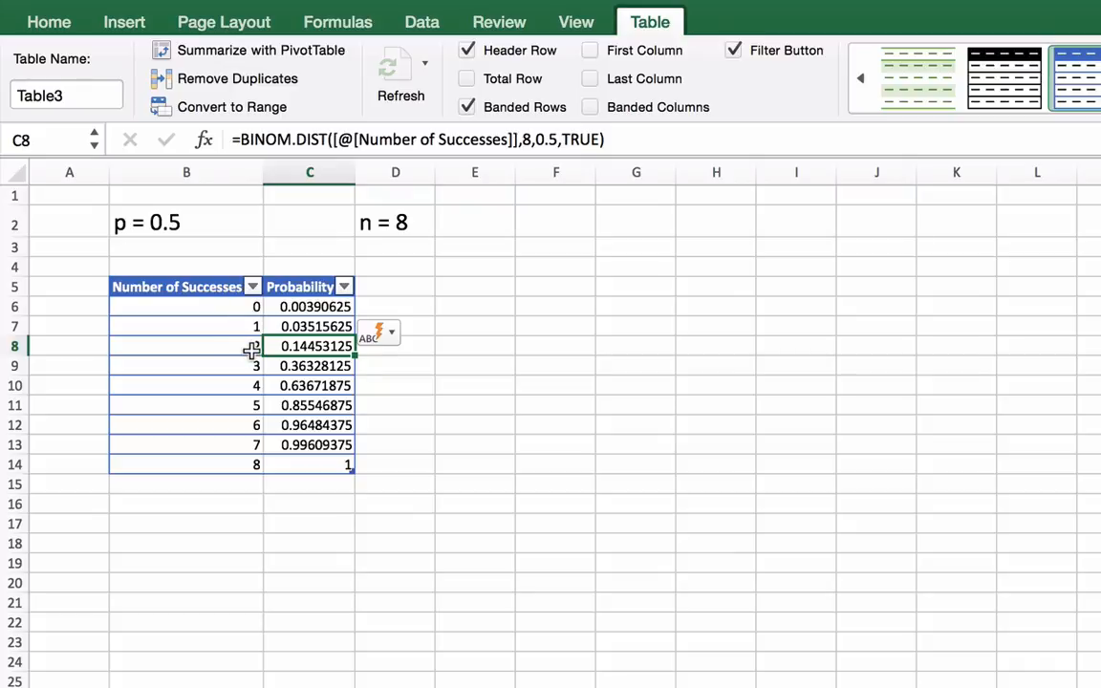
click(561, 481)
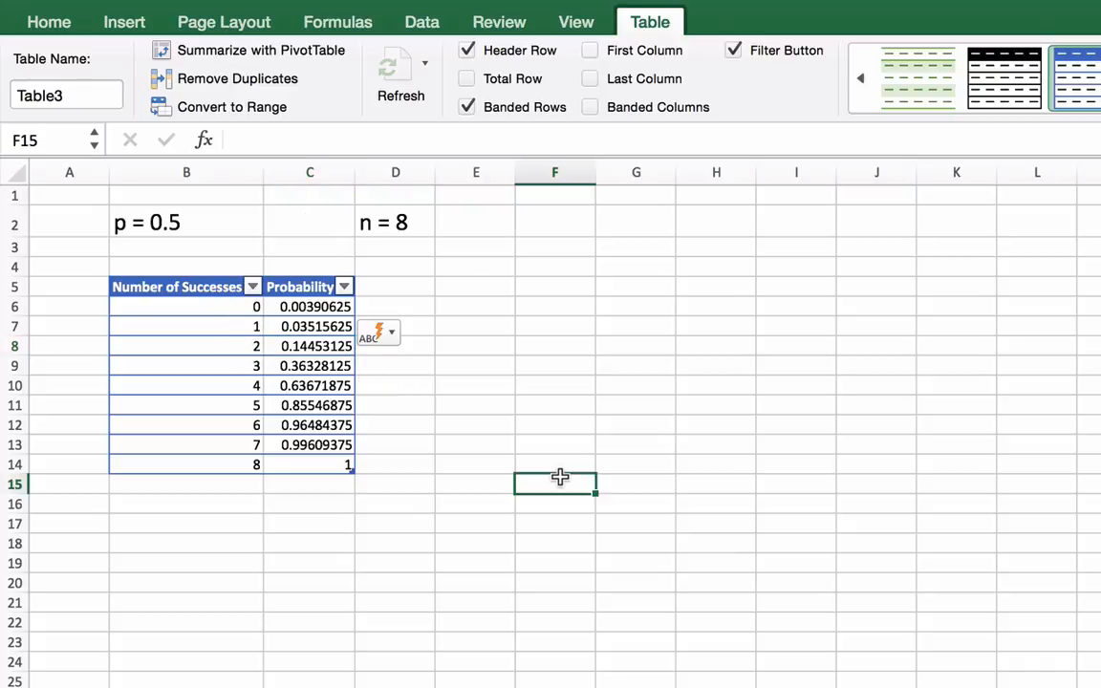
Change the cumulative argument of the BINOM.DIST formula in C6 to FALSE for the whole Probability column
click(283, 304)
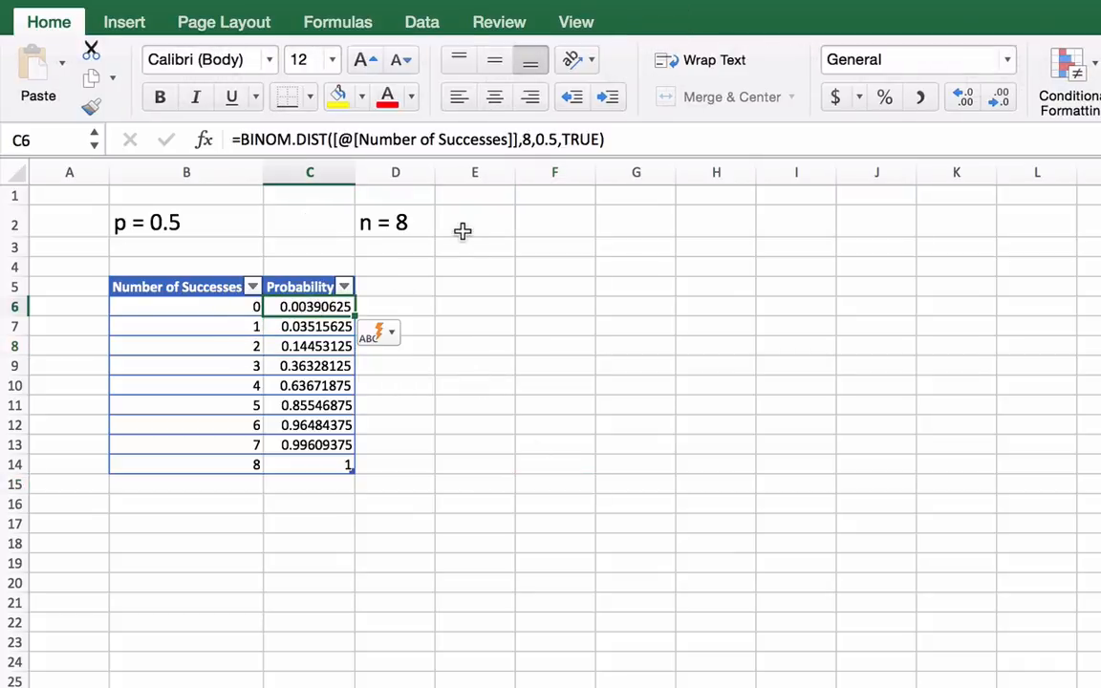
drag(563, 138, 599, 138)
text(Fa)
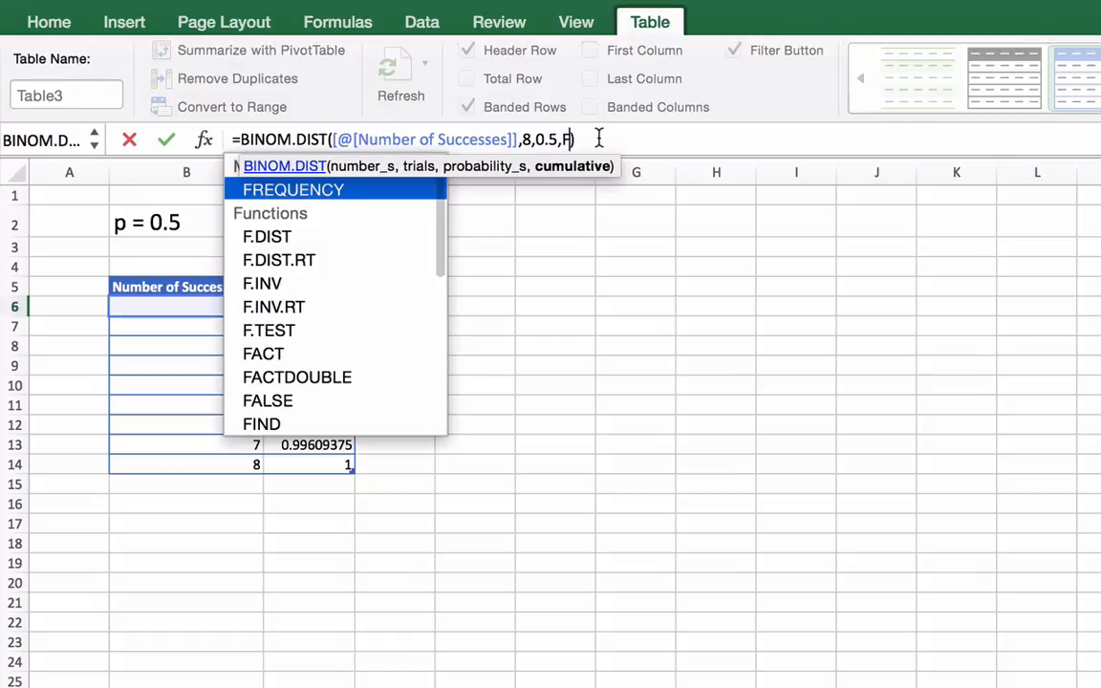
text(lse)
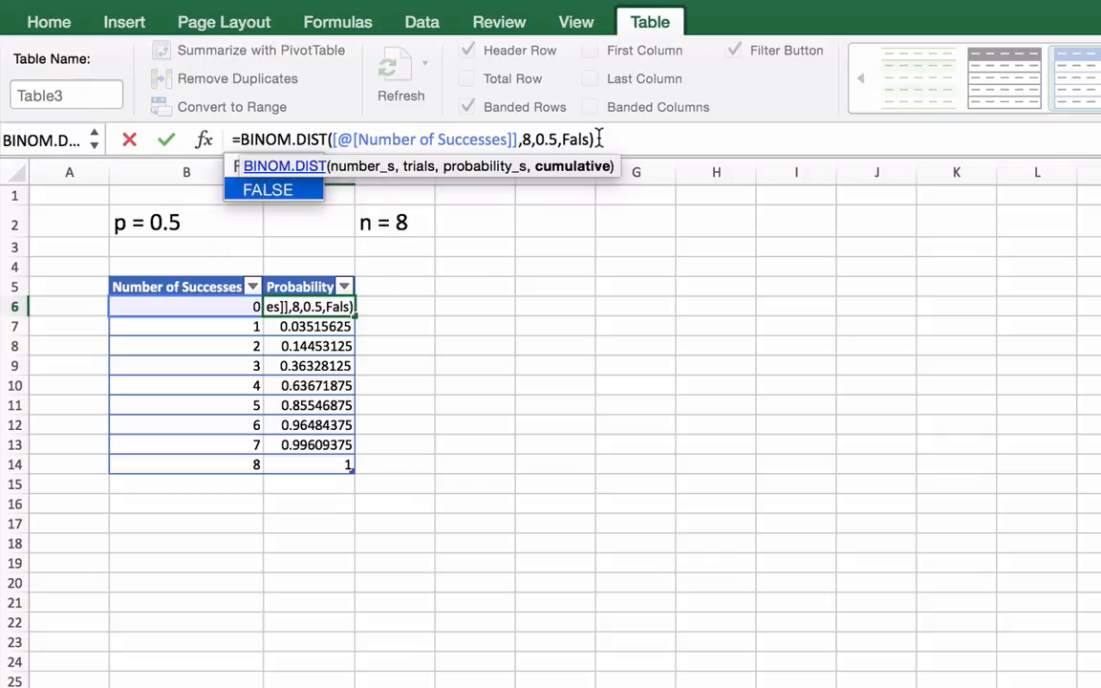
key(Return)
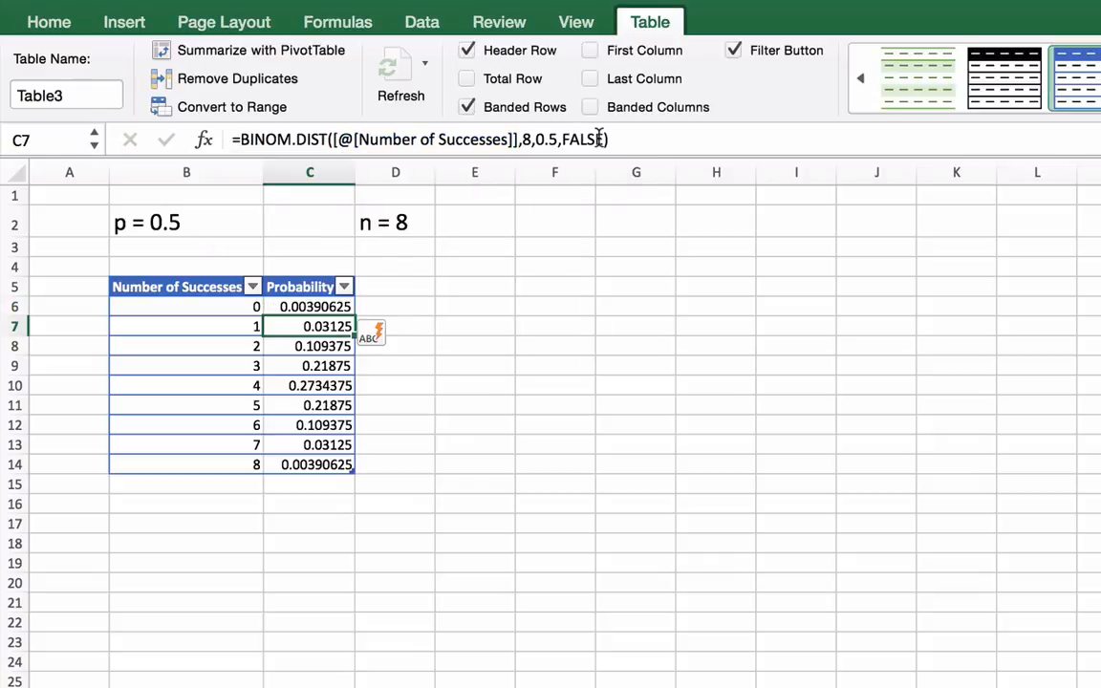
click(463, 456)
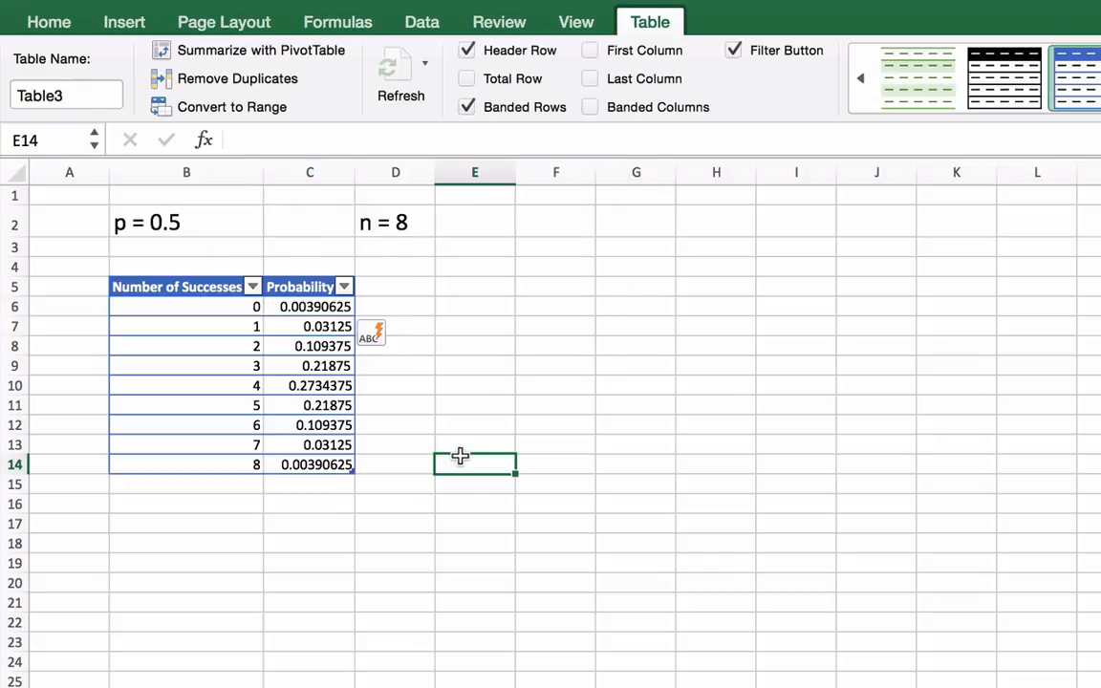
Add up the probabilities of 0 to 2 successes in cell F9 with =SUM(C6:C8)
click(341, 308)
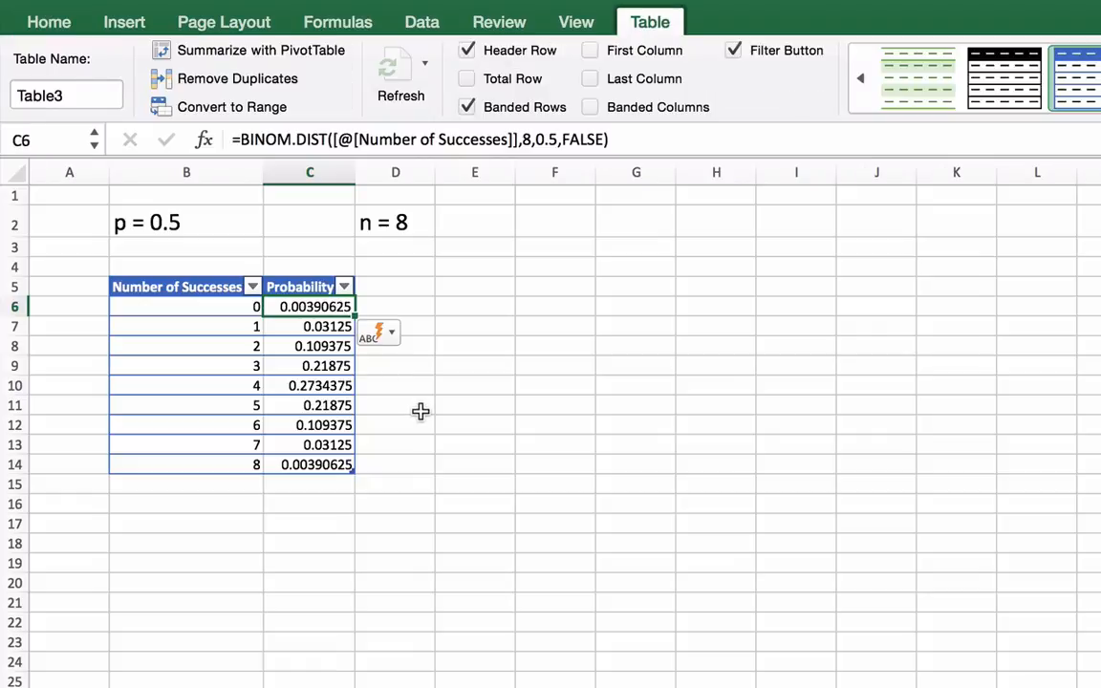
click(321, 366)
click(555, 366)
text(=)
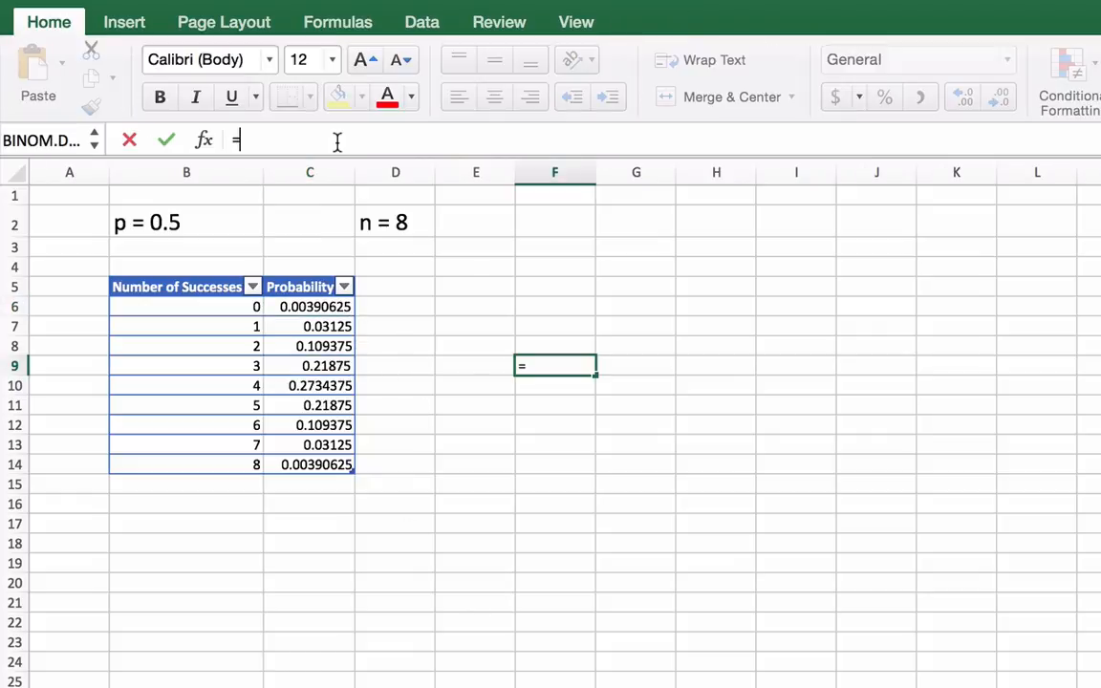
text(S)
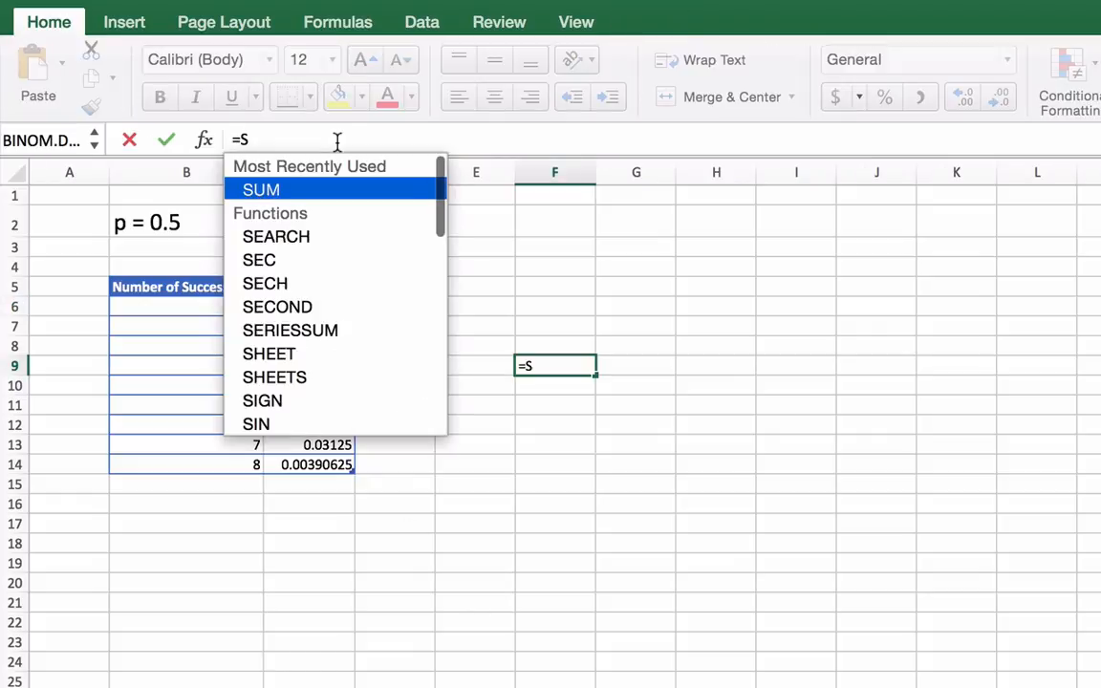
double_click(265, 191)
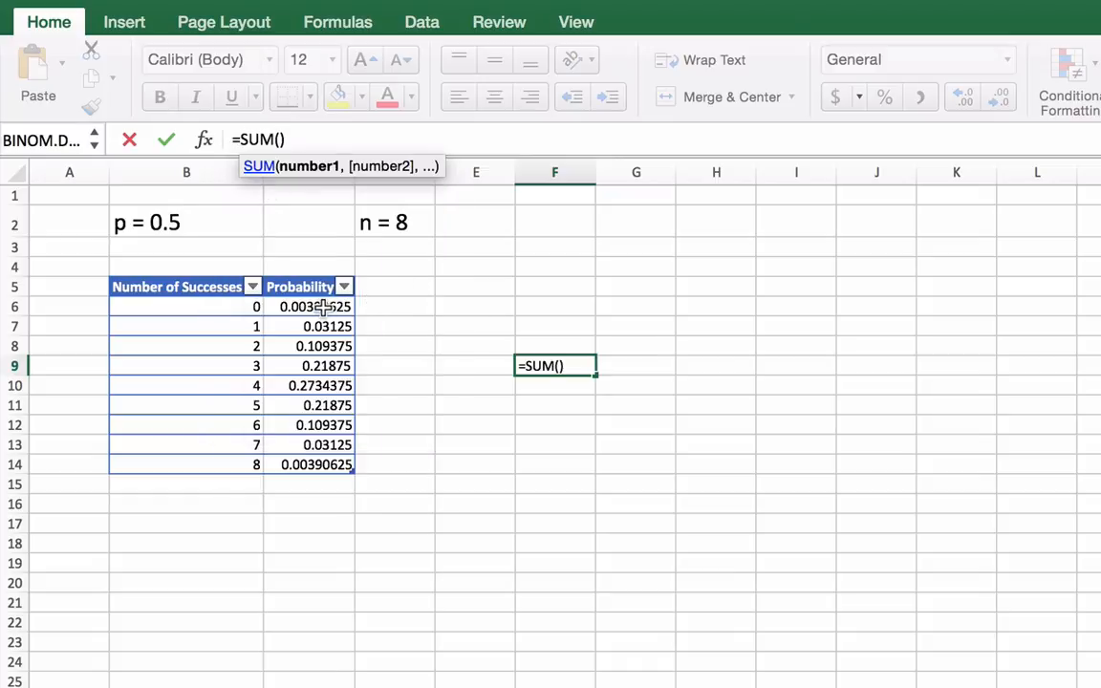
drag(322, 307, 324, 346)
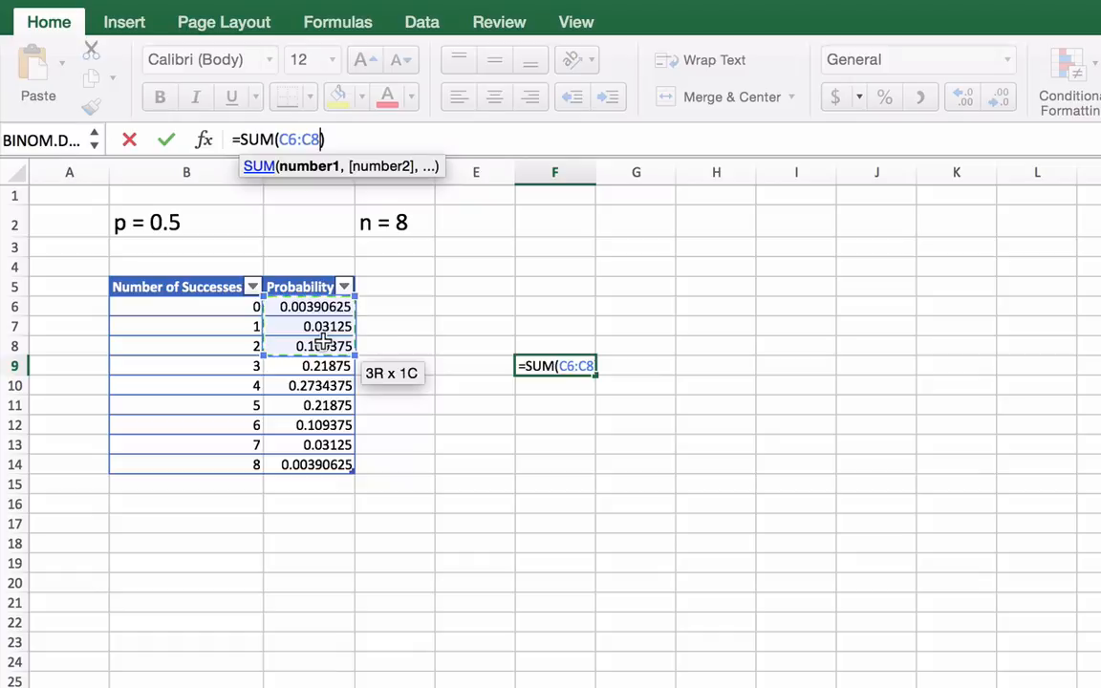
key(Return)
click(608, 470)
click(543, 362)
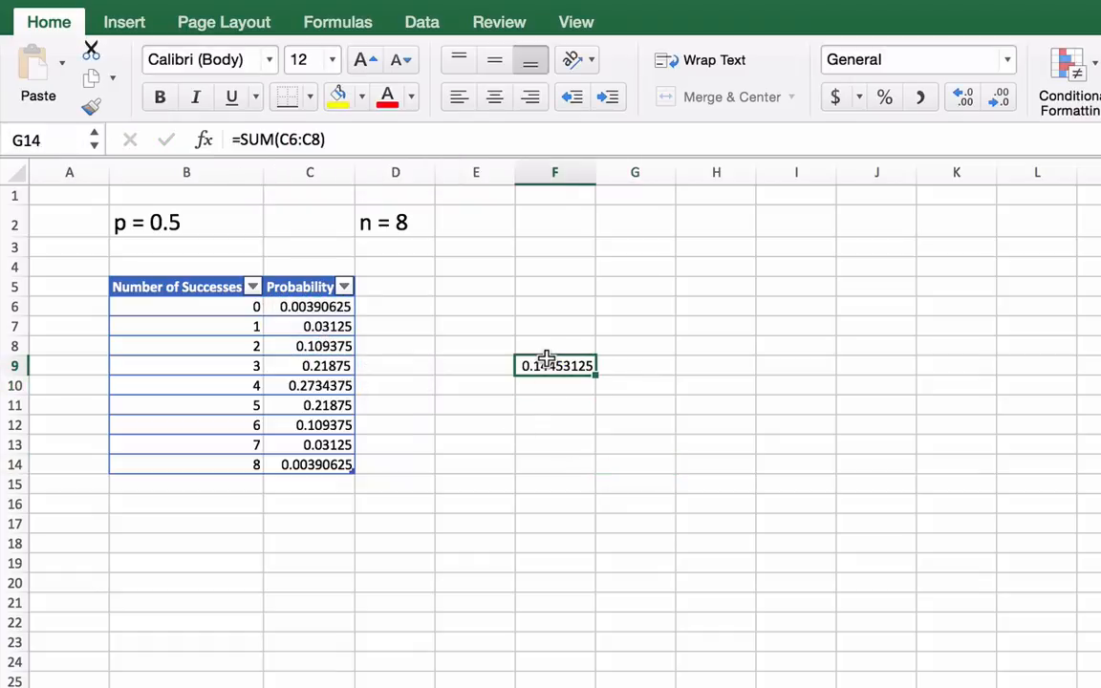
click(534, 484)
click(696, 564)
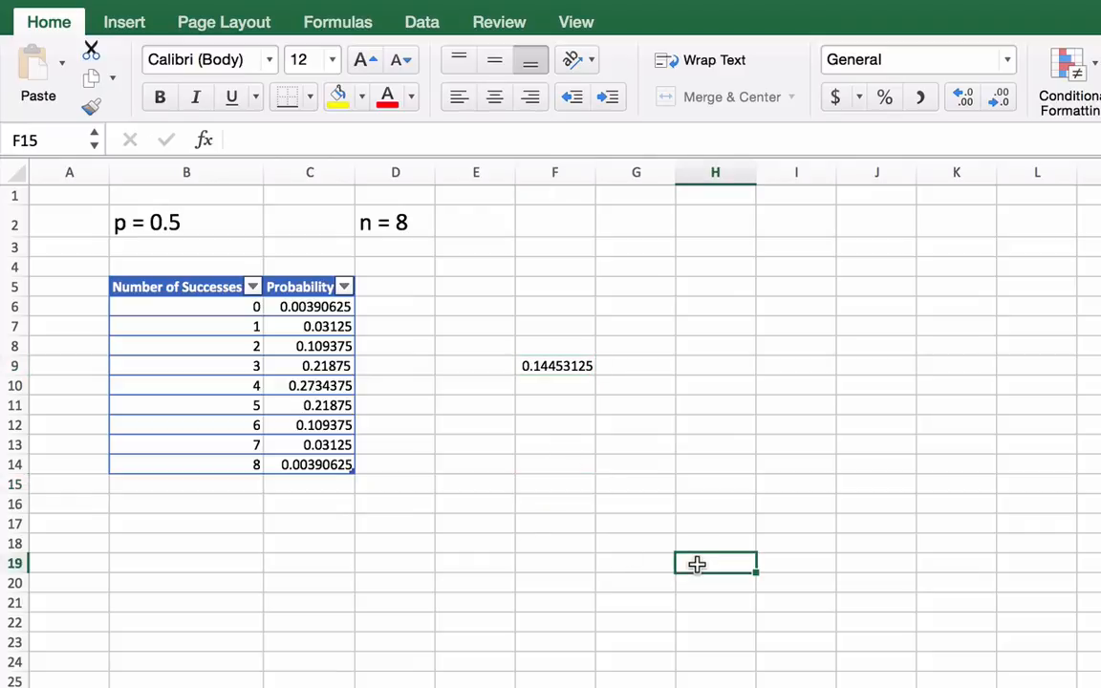
click(449, 511)
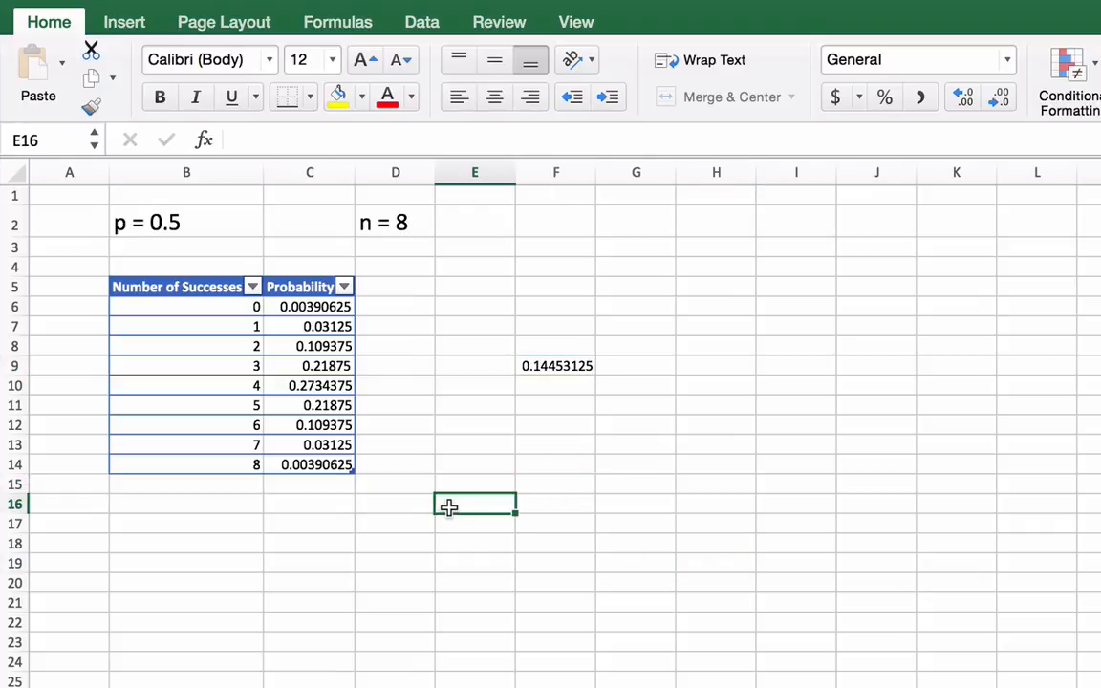
double_click(449, 509)
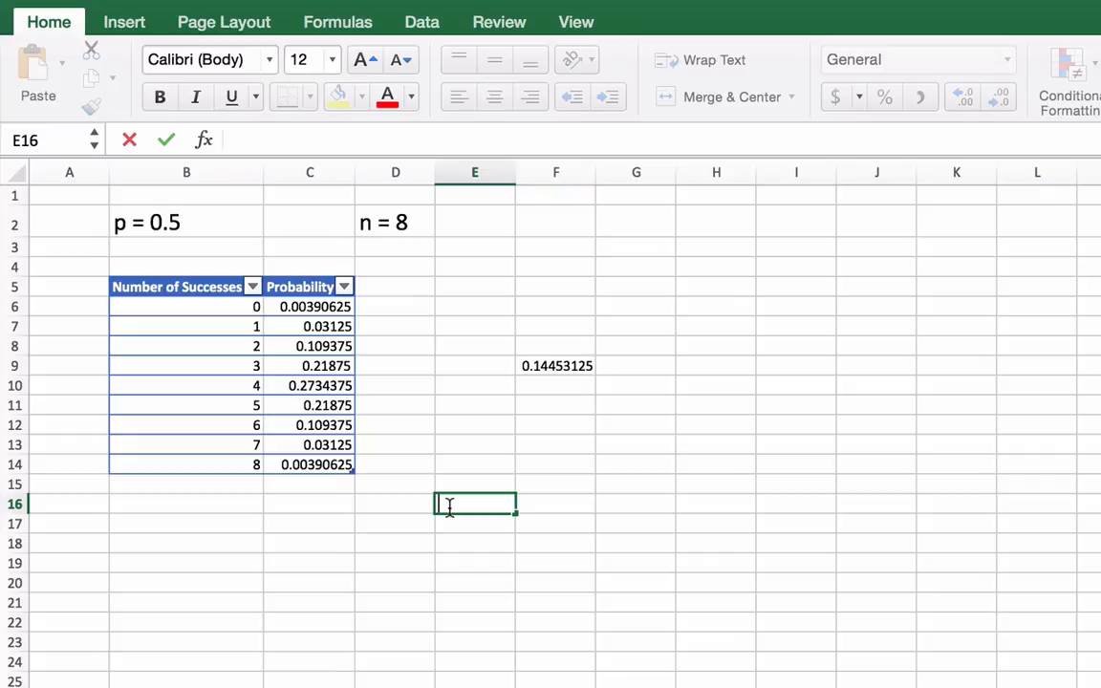
text(Betew)
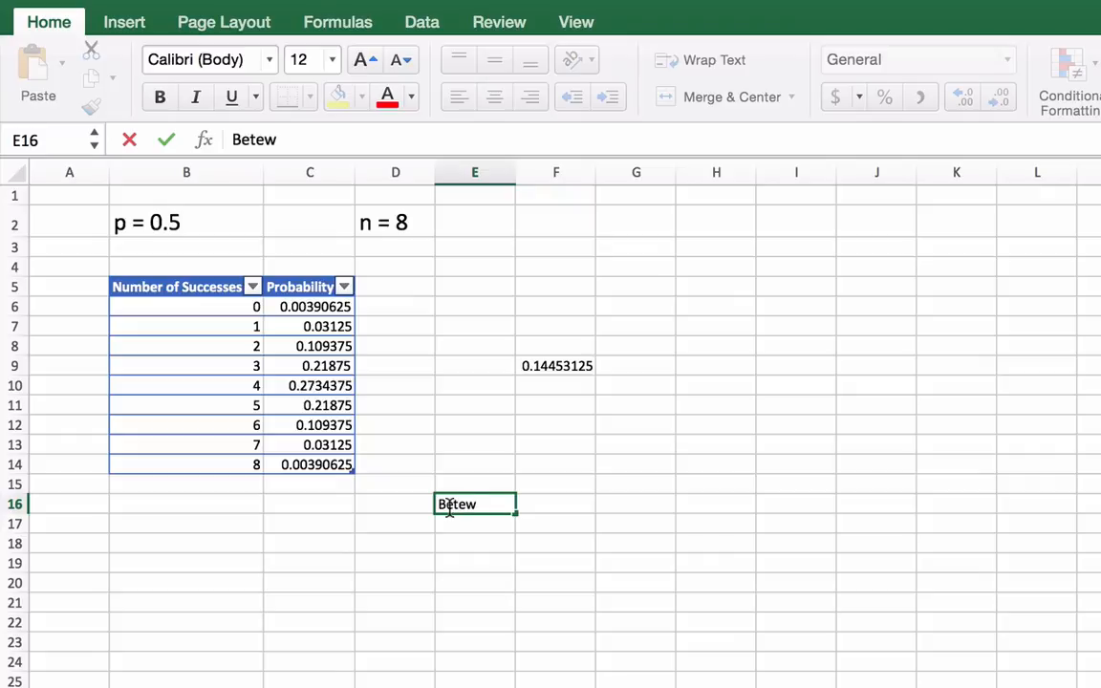
key(BackSpace)
key(BackSpace)
key(BackSpace)
key(BackSpace)
key(BackSpace)
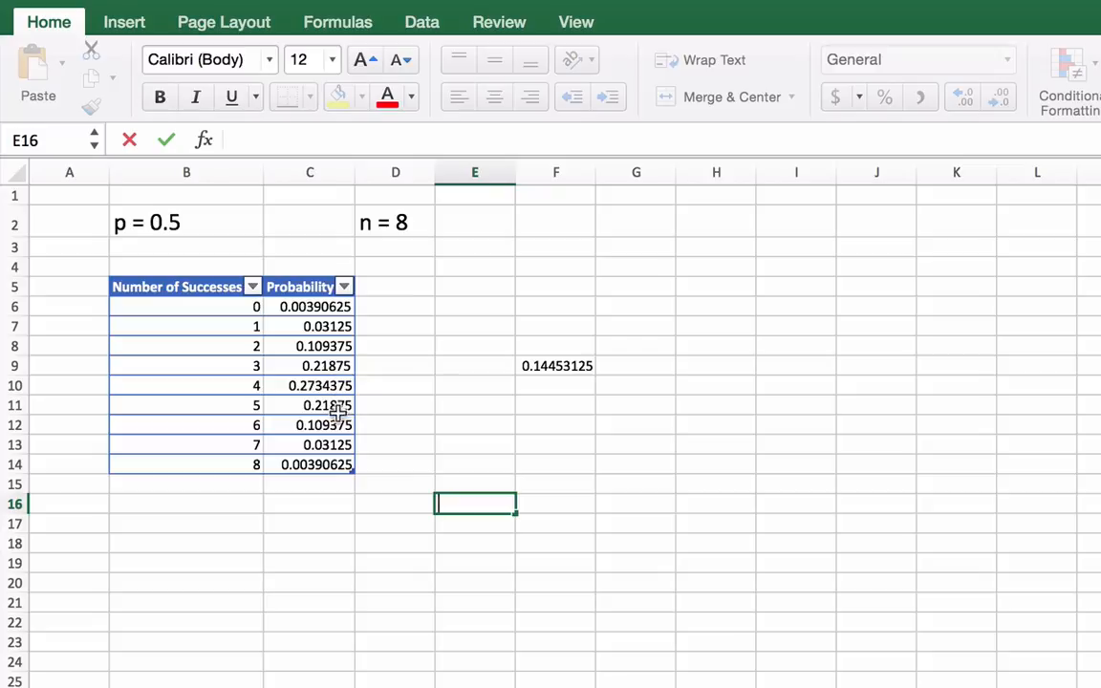
click(361, 558)
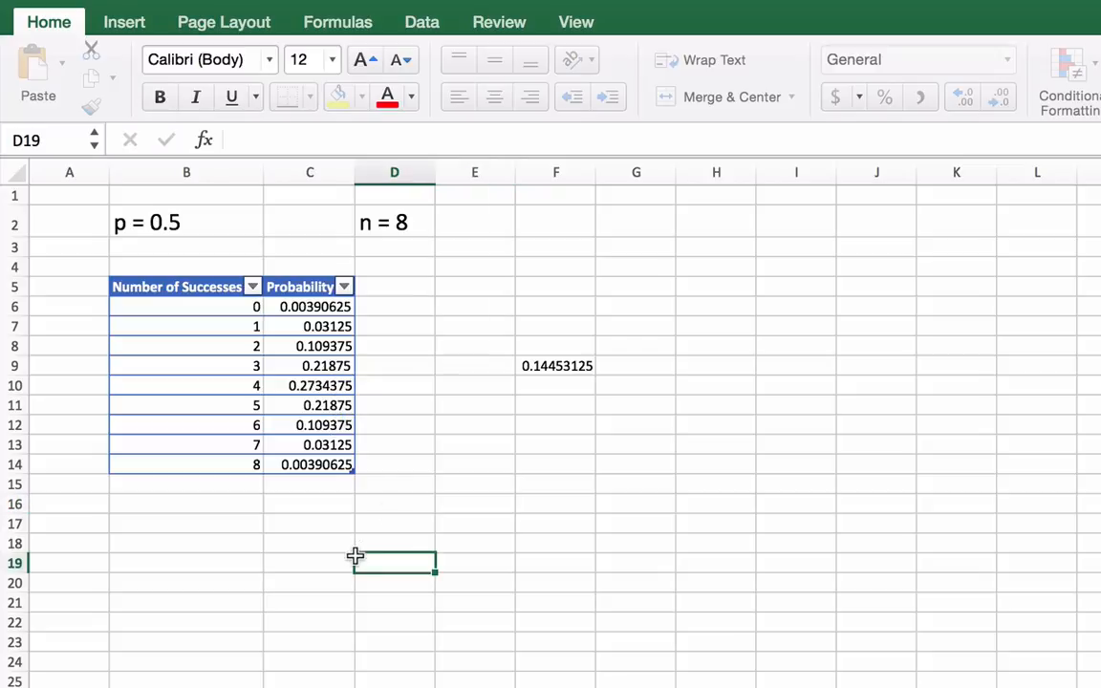
click(471, 504)
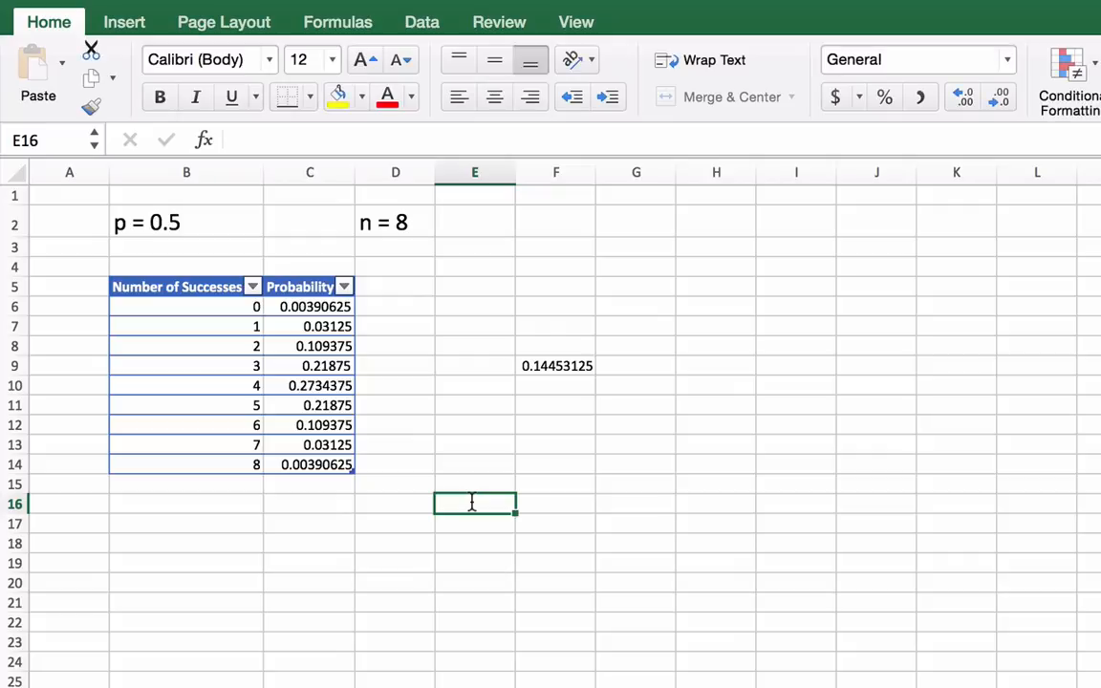
text(=)
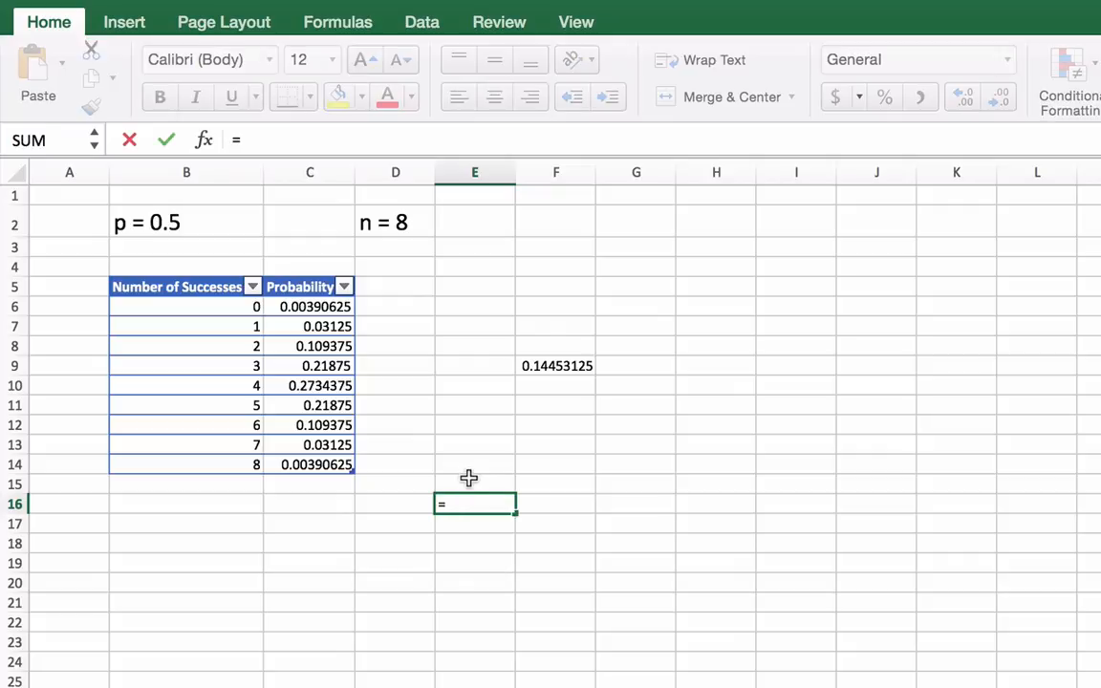
text(Sum)
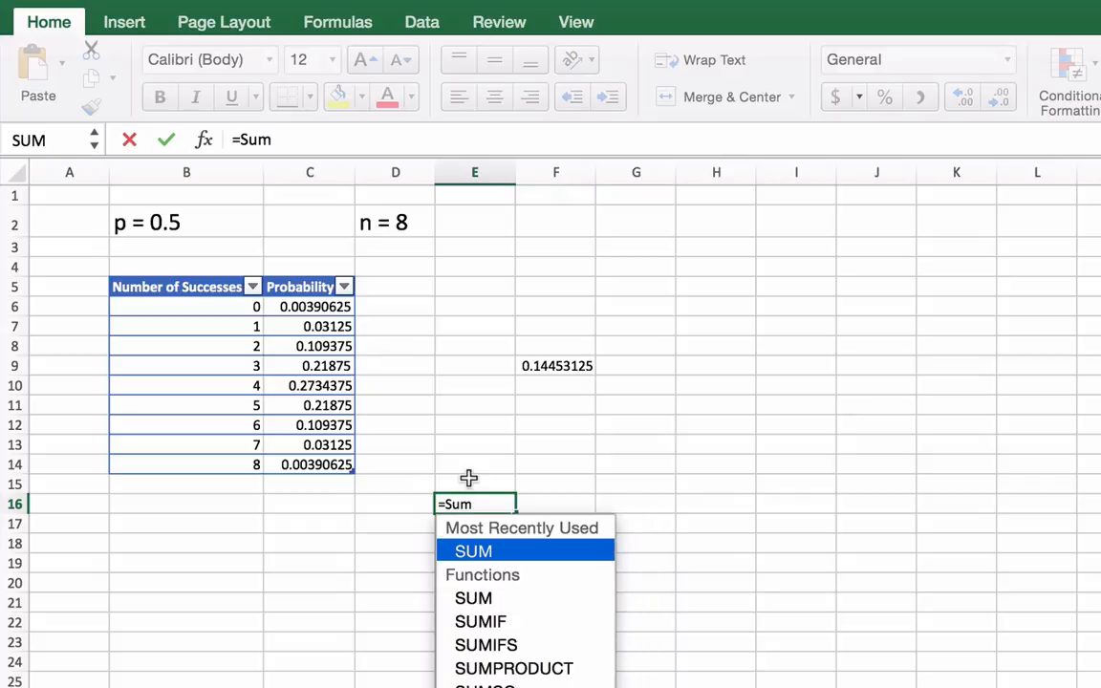
click(321, 386)
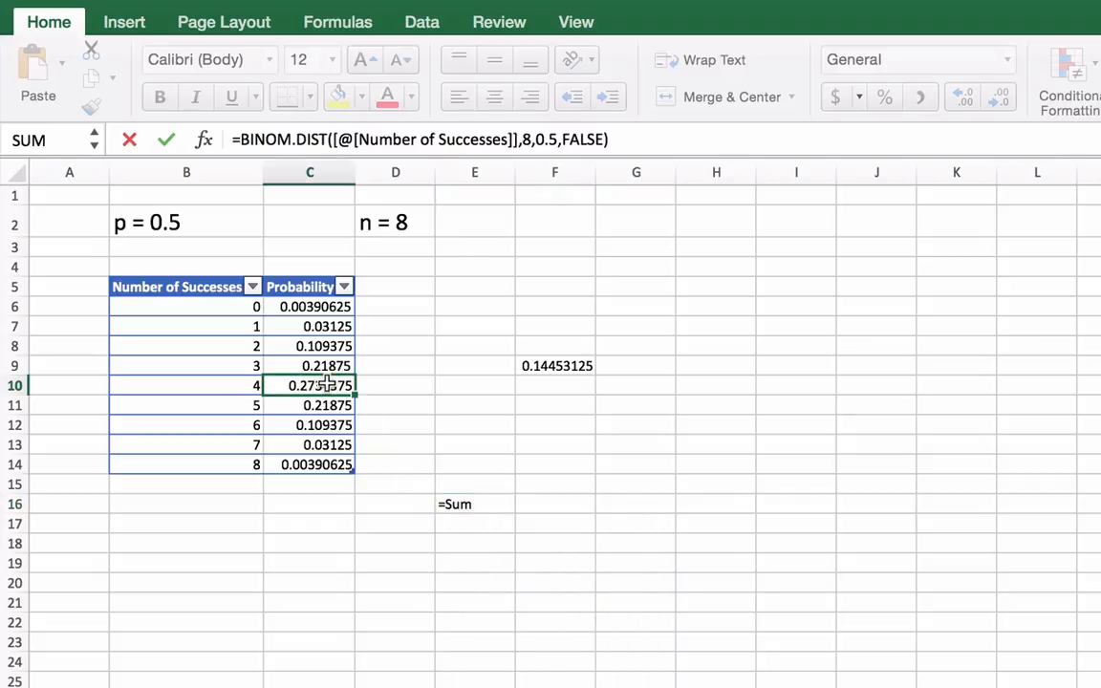
mouse_move(325, 386)
mouse_down()
mouse_move(335, 417)
mouse_move(332, 396)
mouse_up()
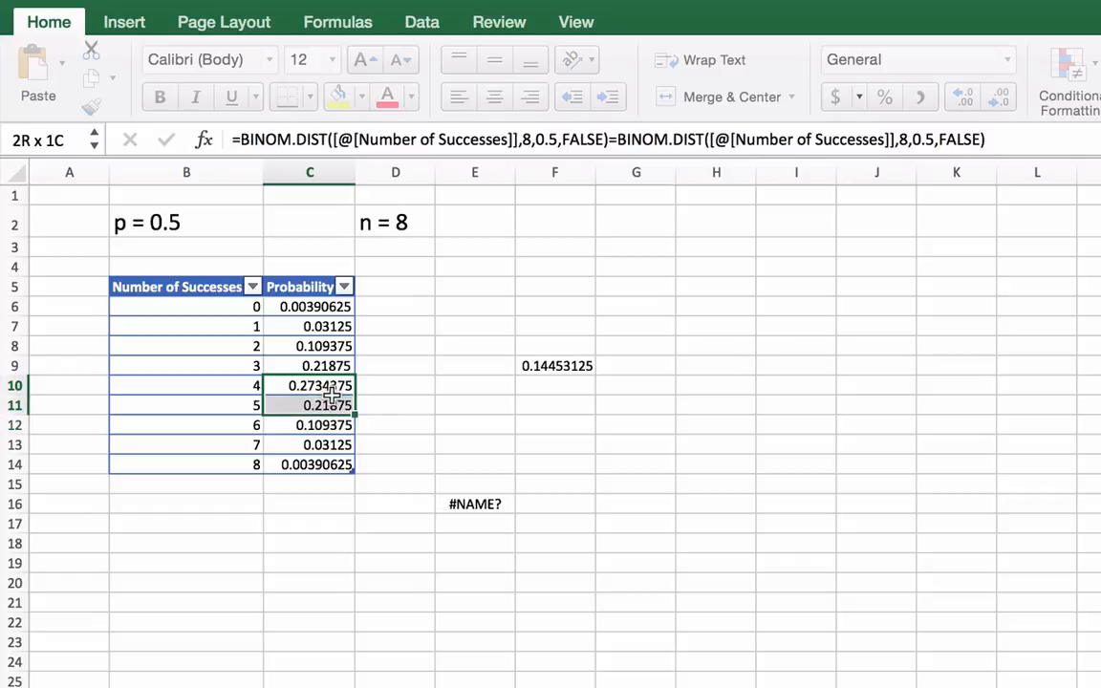
click(497, 503)
key(Delete)
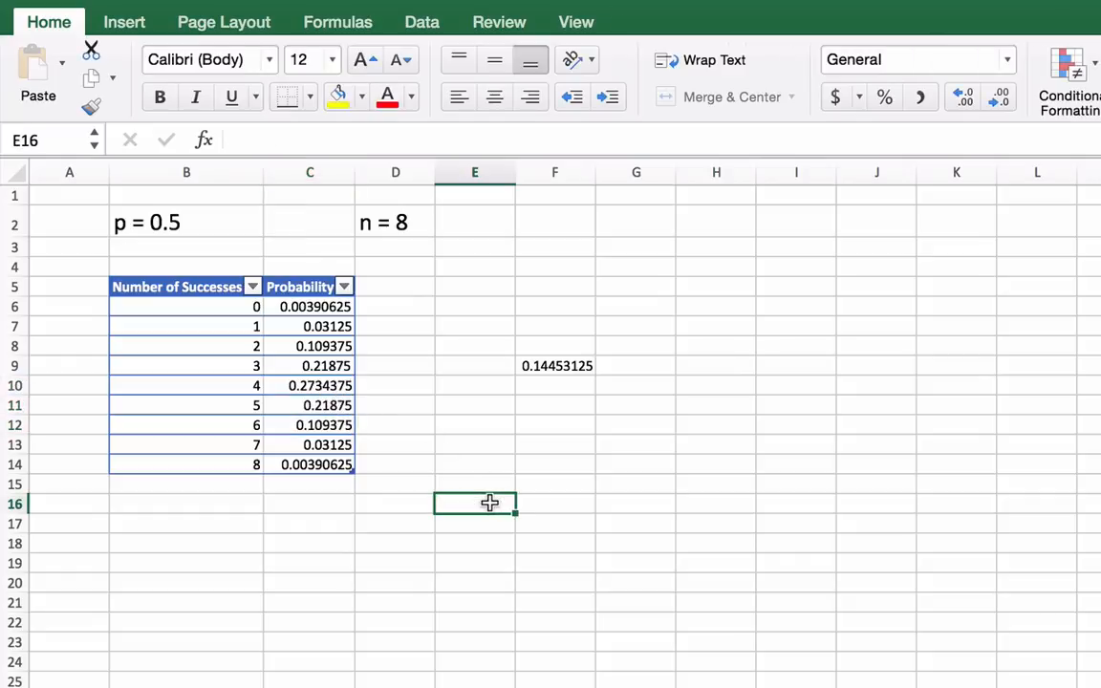
Add up the probabilities of 4 to 6 successes in cell E16 with the SUM function over C10:C12
text(=S)
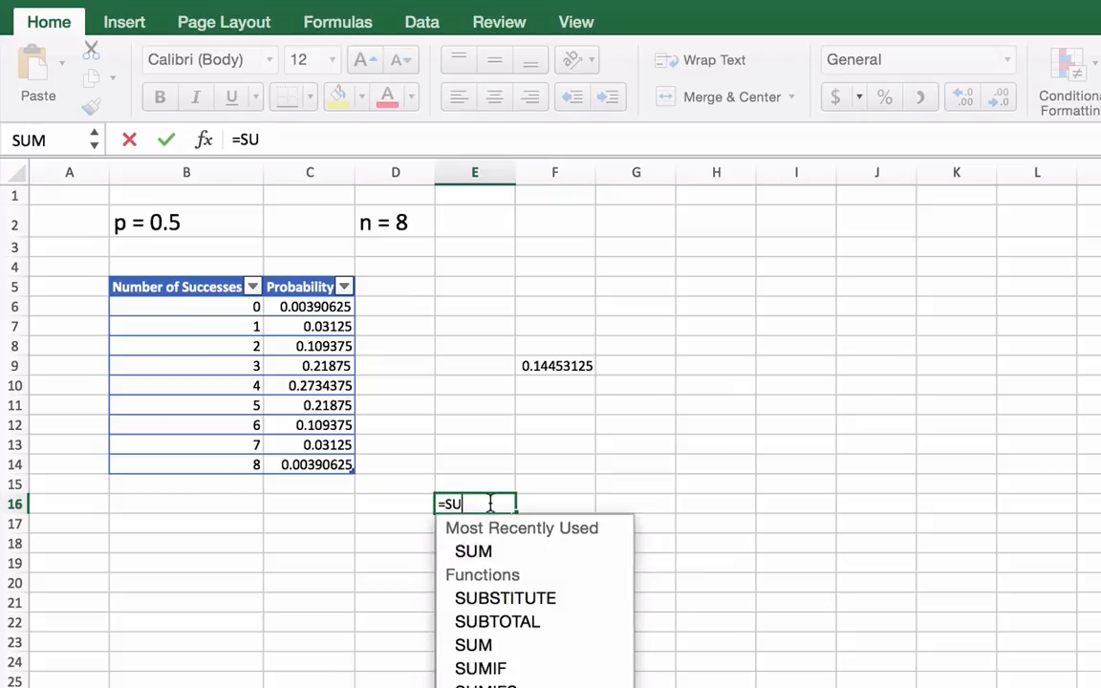
text(U)
double_click(487, 551)
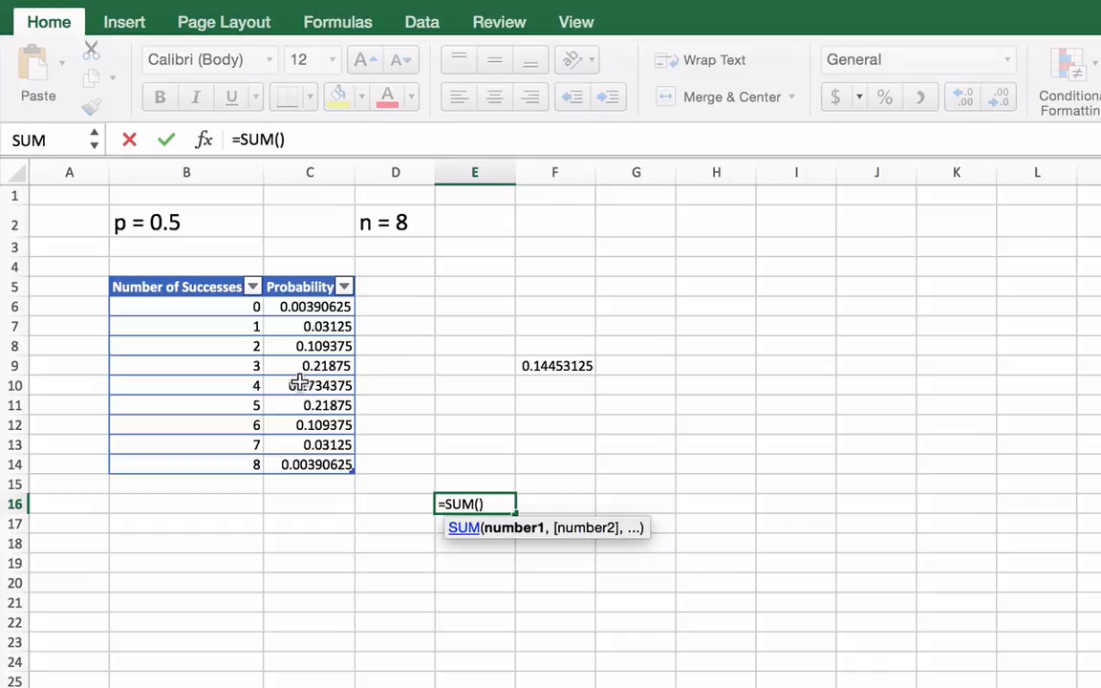
drag(299, 383, 304, 426)
key(Return)
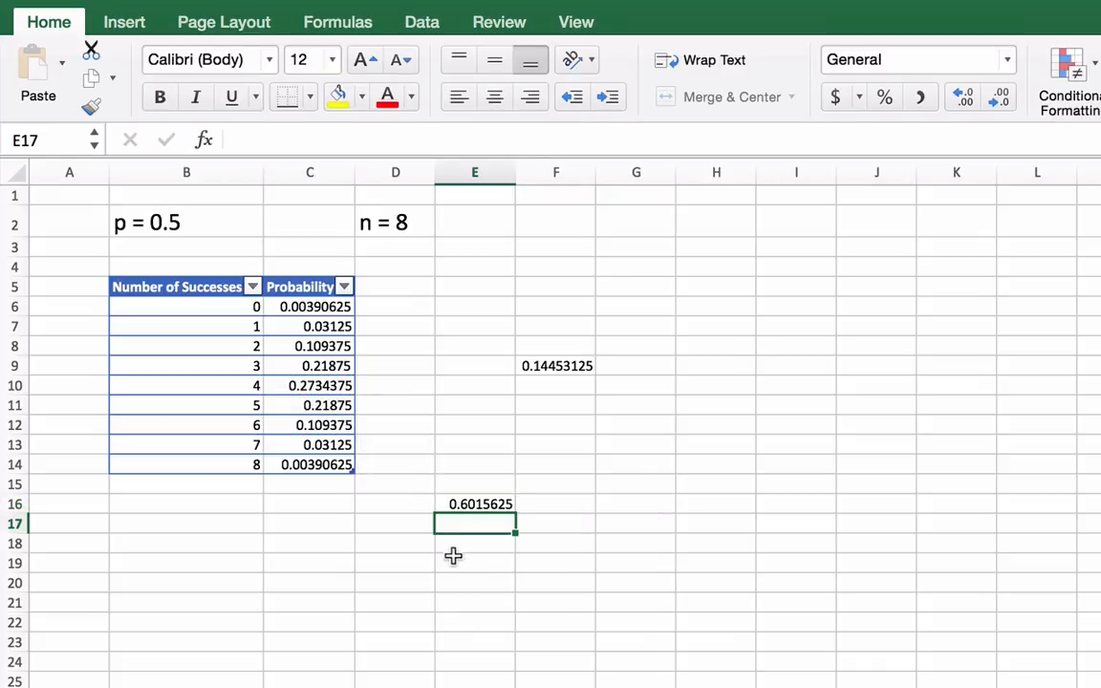
click(463, 566)
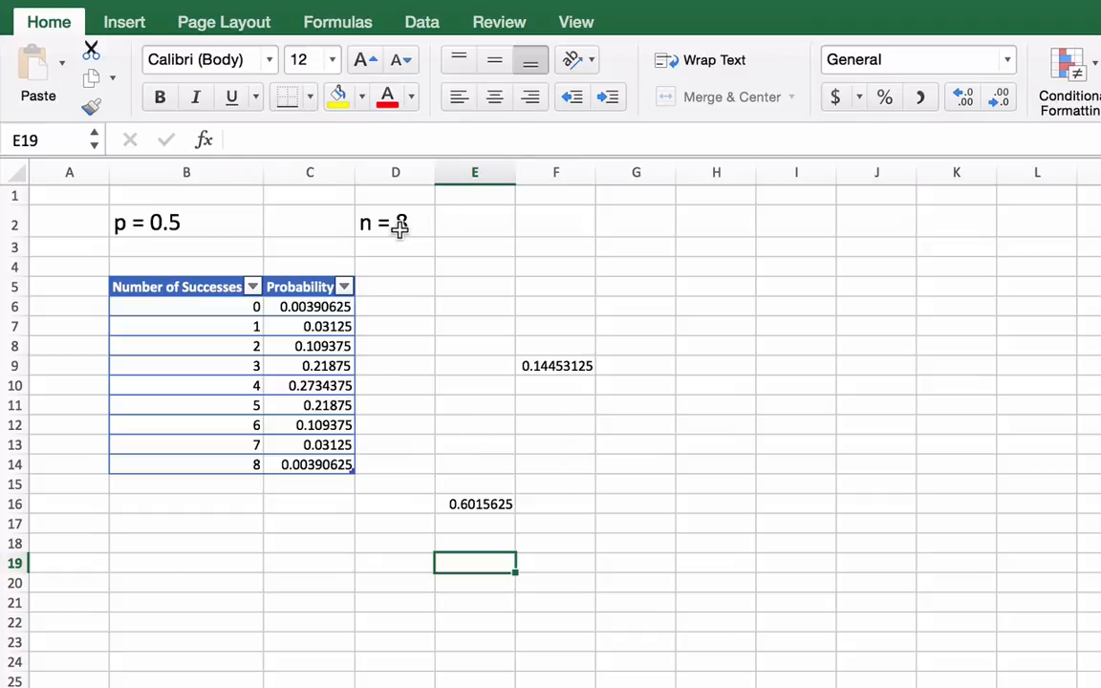
click(418, 498)
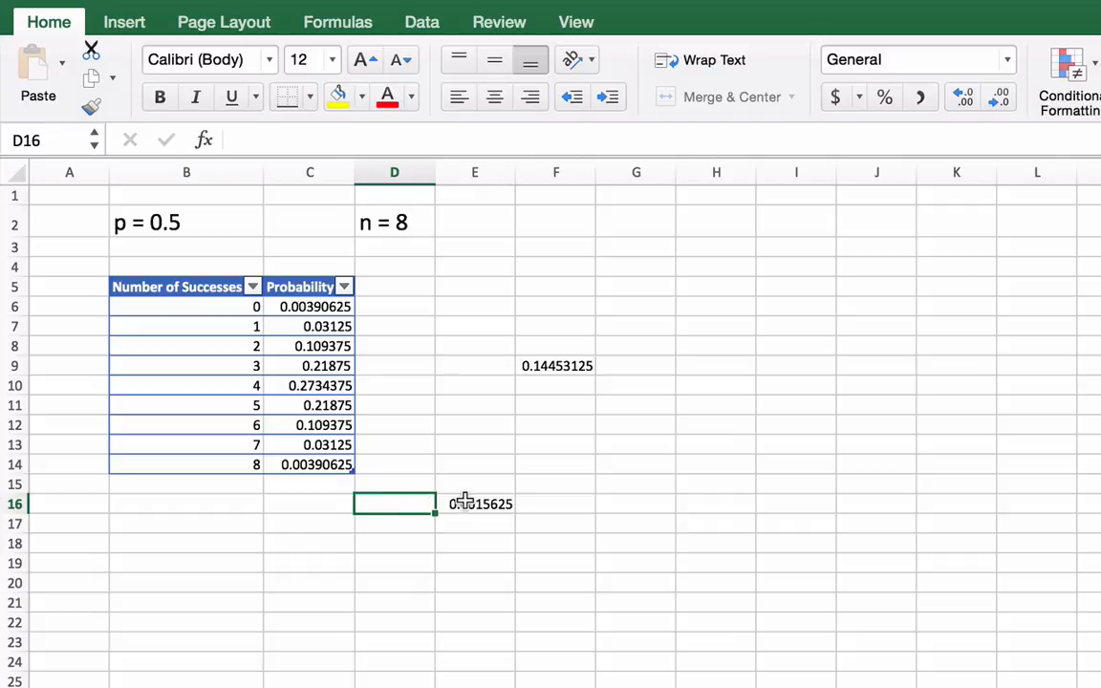